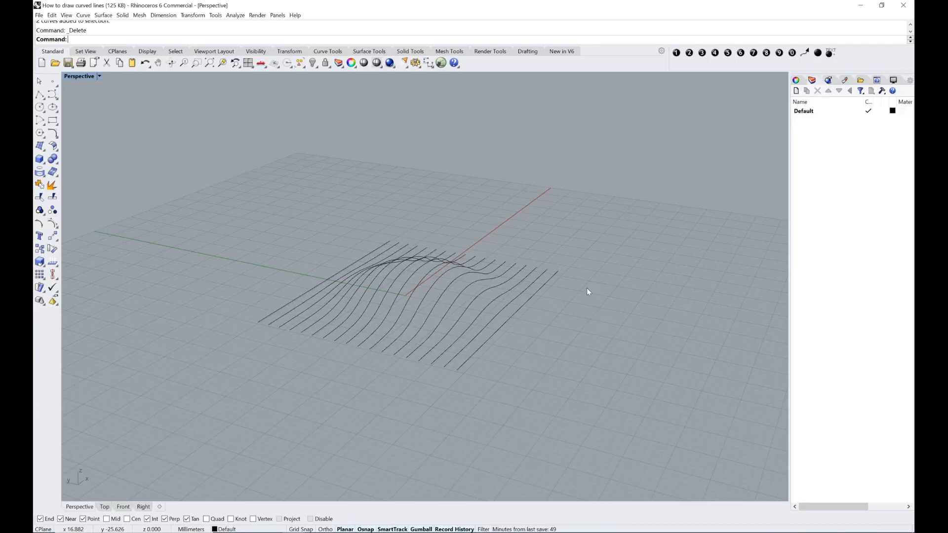
View the example file in its folder, return to the model and examine the sample set of curved lines from several angles
key("alt+Tab")
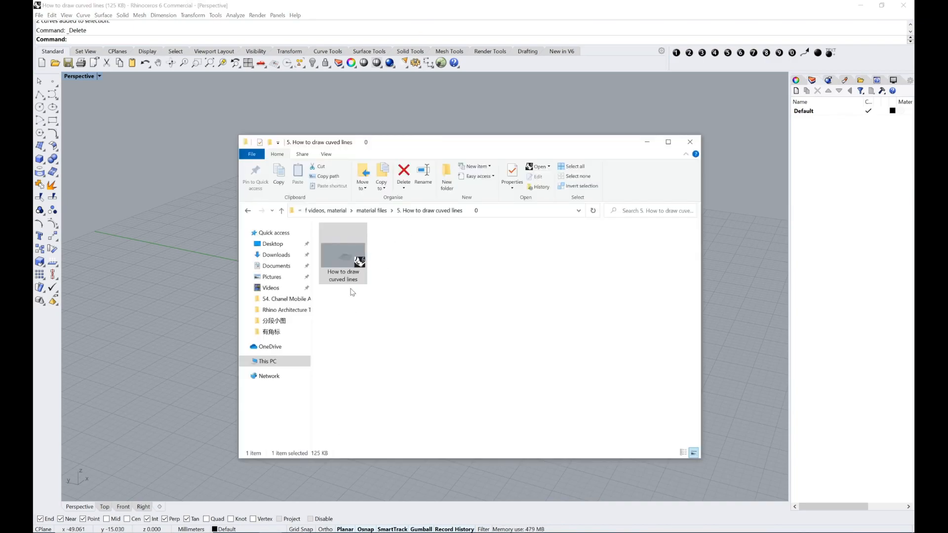
left_click(426, 112)
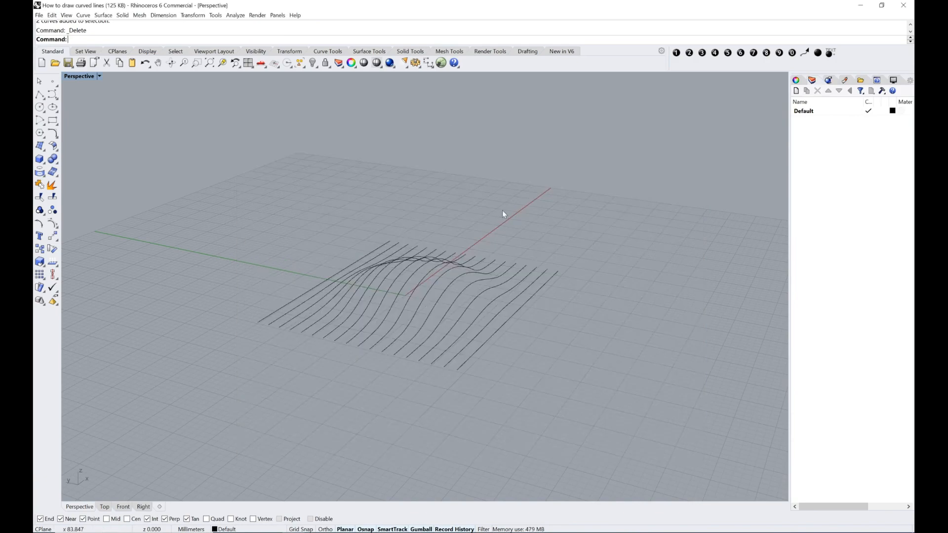
mouse_move(601, 319)
right_mouse_down()
mouse_move(560, 306)
mouse_move(508, 322)
mouse_move(525, 319)
mouse_move(399, 294)
mouse_move(315, 260)
right_mouse_up()
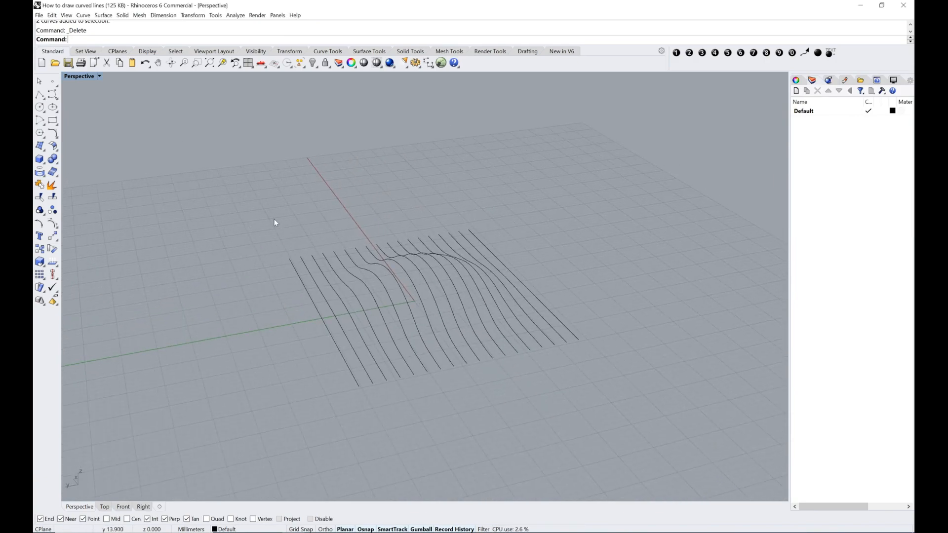
mouse_move(237, 186)
left_mouse_down()
mouse_move(461, 345)
mouse_move(602, 410)
left_mouse_up()
right_click_drag(665, 405, 589, 385)
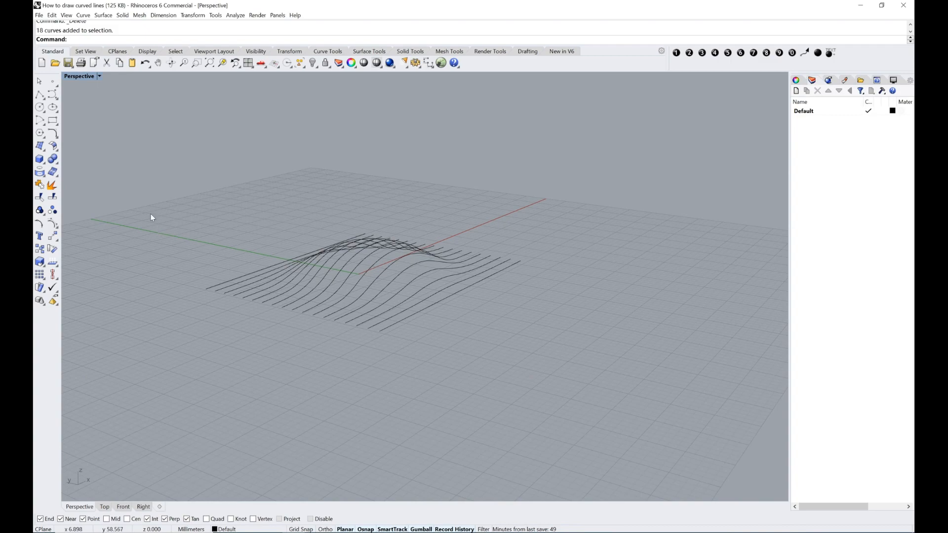
Draw a straight two-point polyline about 38 mm long beside the curve set, parallel to the red axis
left_click(39, 95)
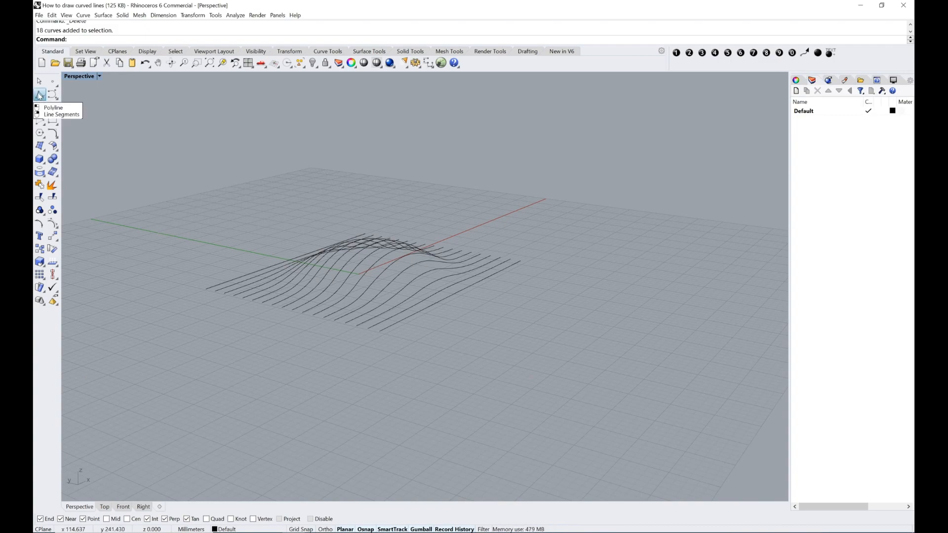
right_click_drag(313, 154, 563, 270)
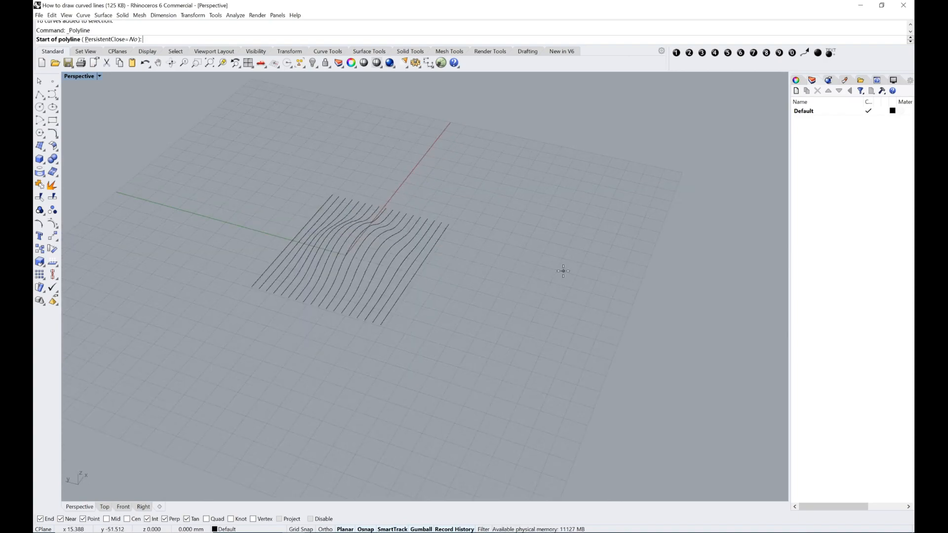
left_click(535, 245)
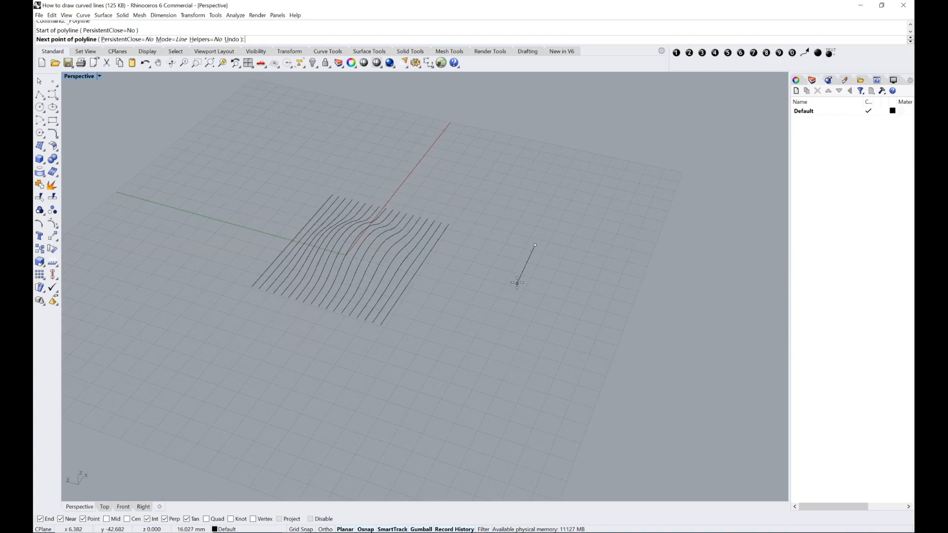
left_click(482, 342)
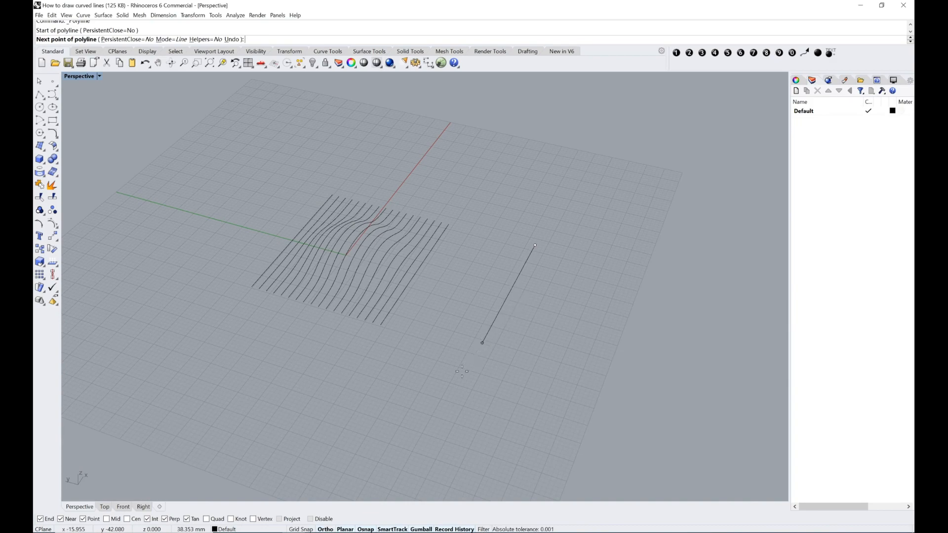
left_click(483, 343)
key("Return")
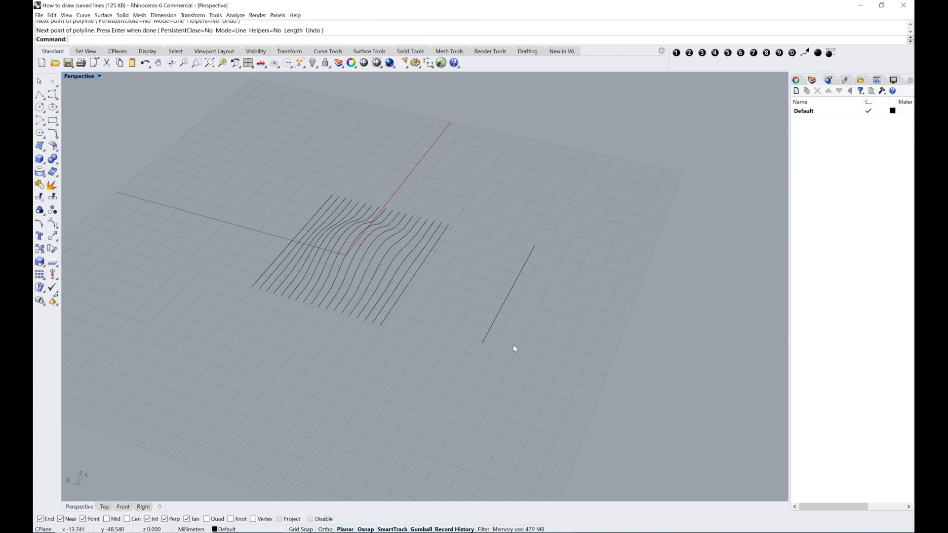
Copy and paste the straight line, and move the copy sideways, away from the curve set
right_click_drag(554, 328, 496, 307)
left_click(428, 340)
key("ctrl+c")
key("ctrl+v")
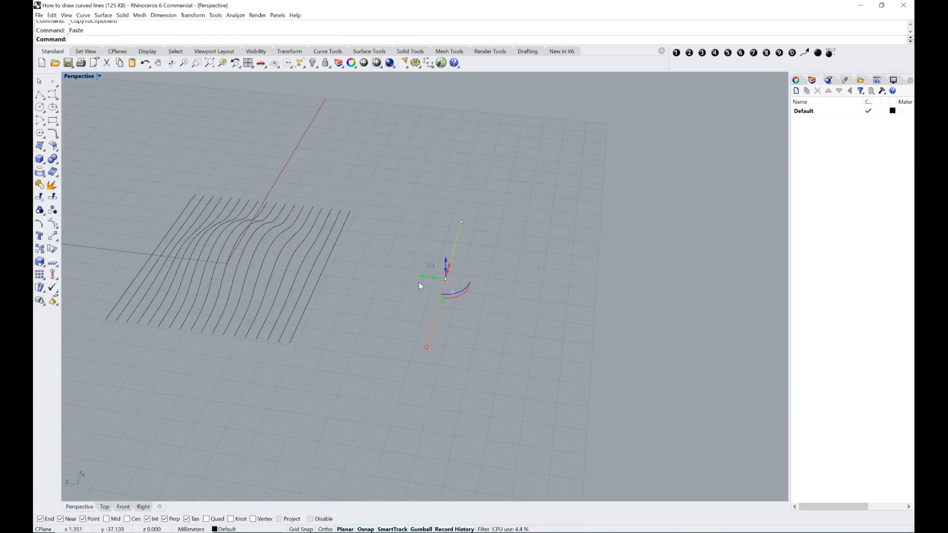
left_click_drag(419, 278, 565, 319)
right_click_drag(516, 333, 562, 316)
key("Escape")
Select the outer line, switch the Gumball off and back on, and clear the selection
left_click_drag(621, 265, 575, 295)
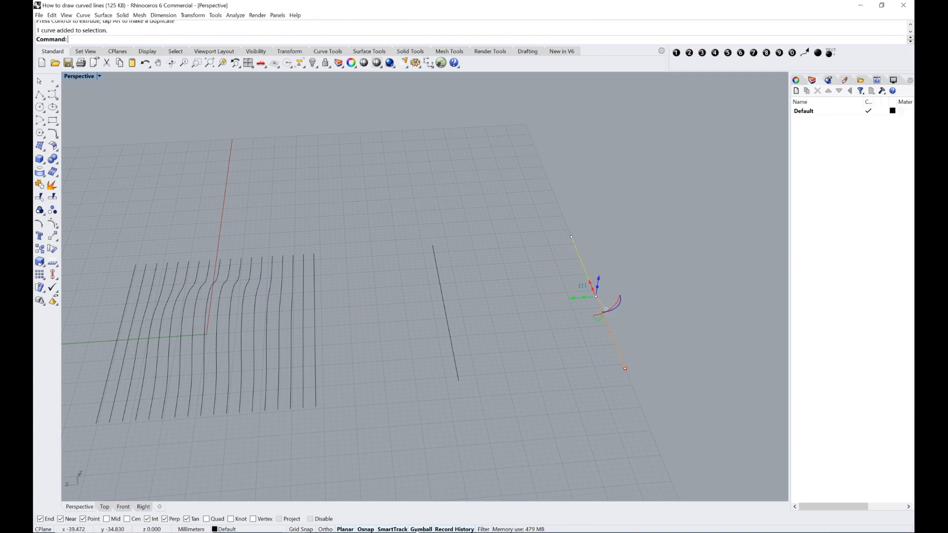
left_click(421, 529)
left_click(421, 529)
left_click(421, 529)
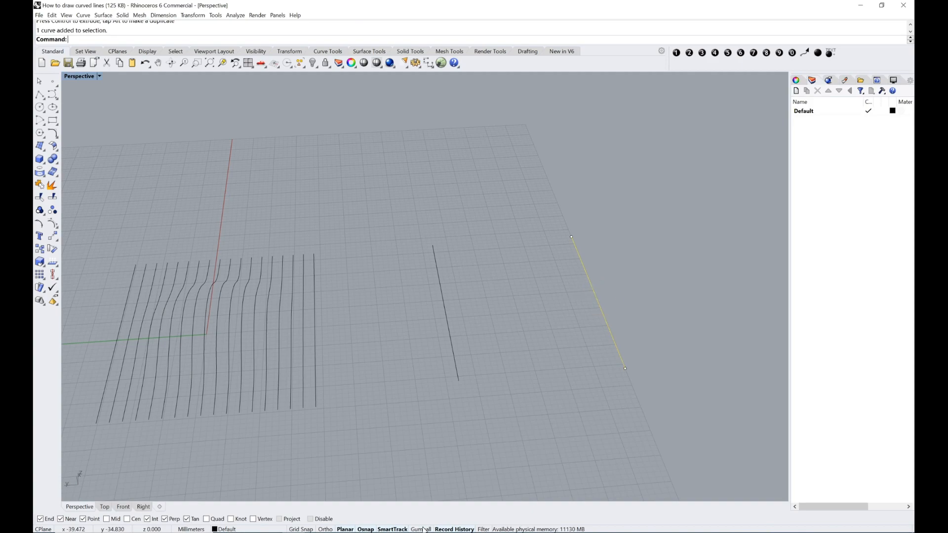
left_click(421, 529)
left_click(534, 428)
right_click_drag(534, 428, 526, 413)
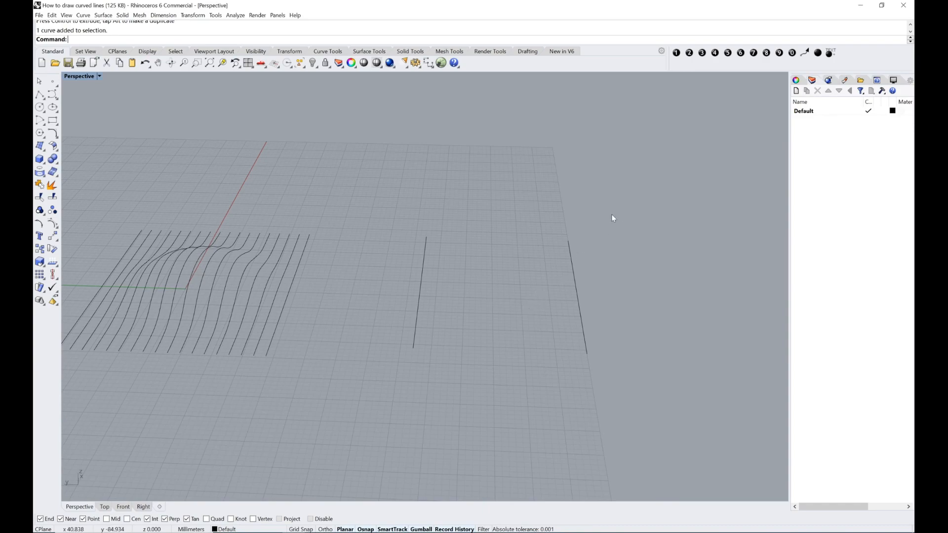
Create 18 tween curves between the two straight lines
left_click_drag(414, 312, 398, 310)
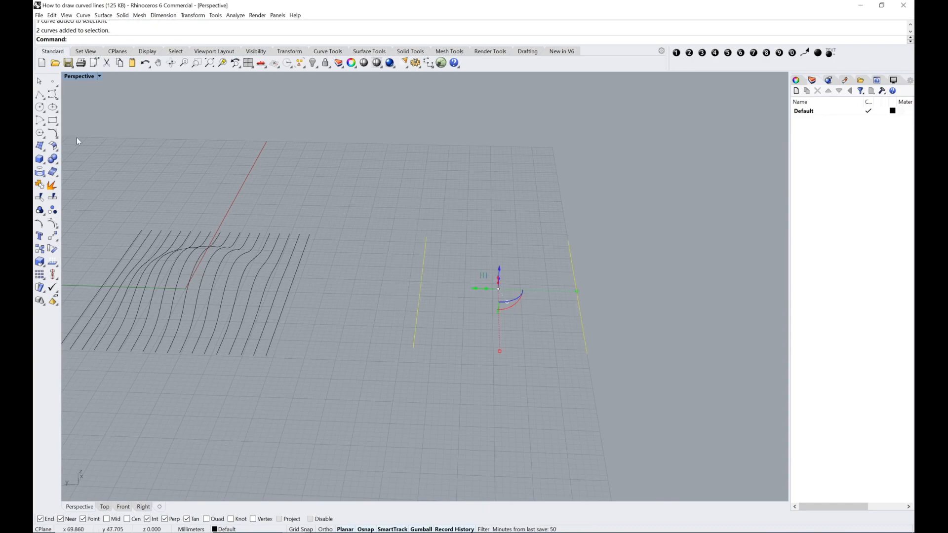
left_click(59, 141)
left_click_drag(49, 132, 97, 140)
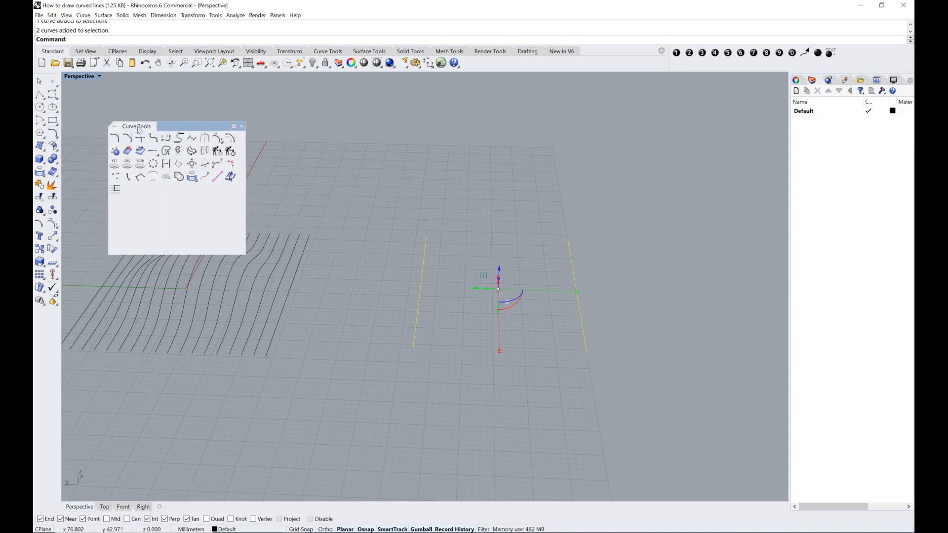
left_click(153, 178)
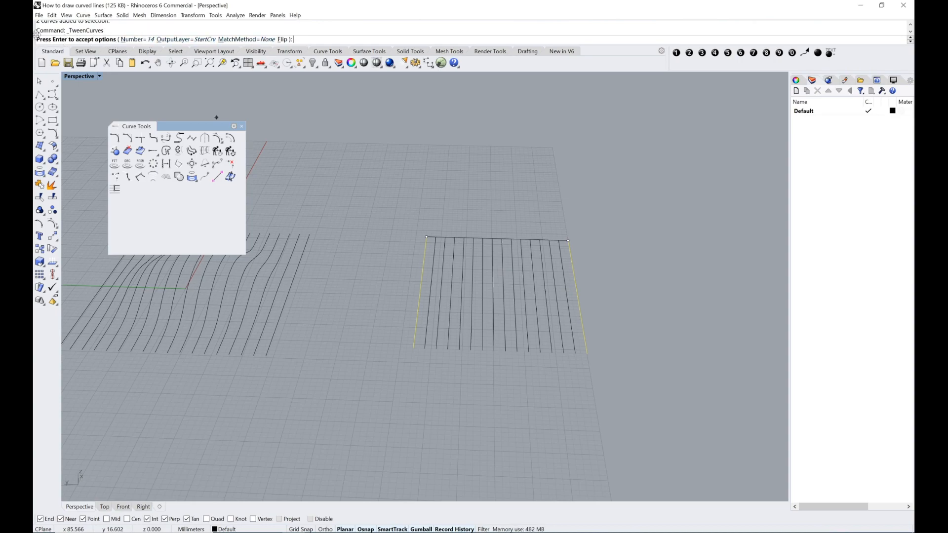
left_click(134, 40)
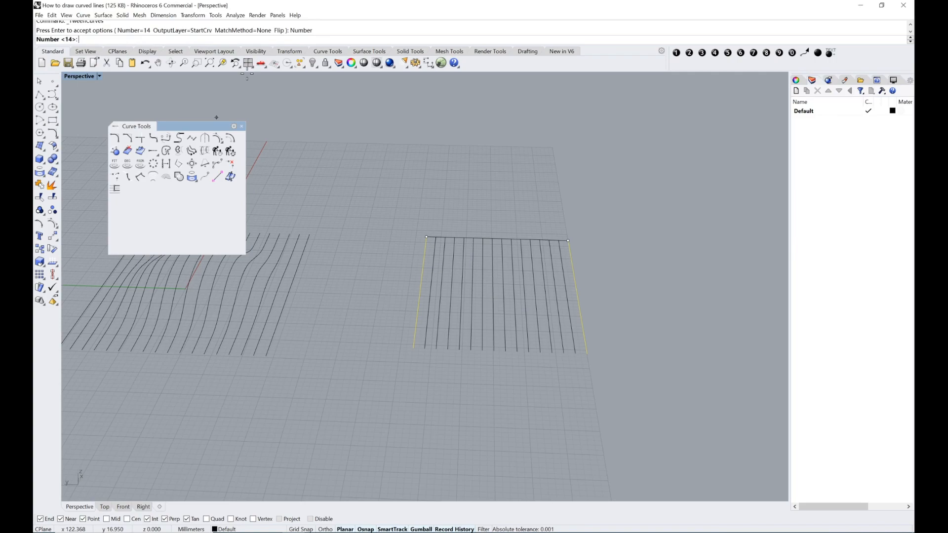
type("18")
key("Return")
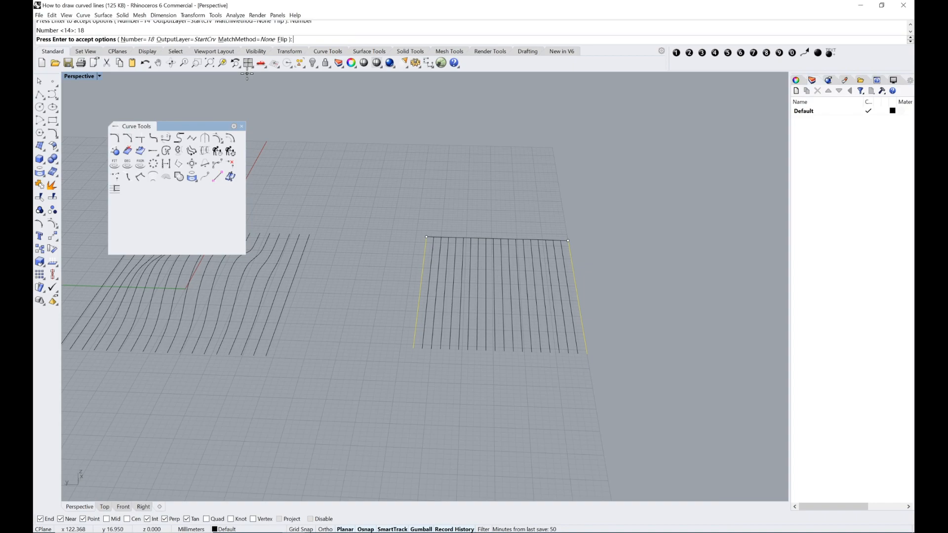
key("Return")
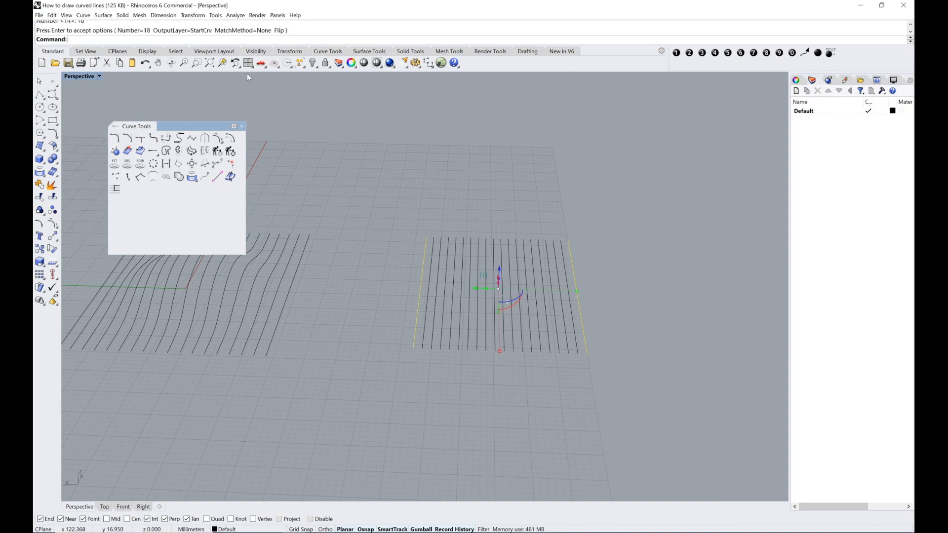
left_click(588, 222)
right_click_drag(588, 222, 616, 267)
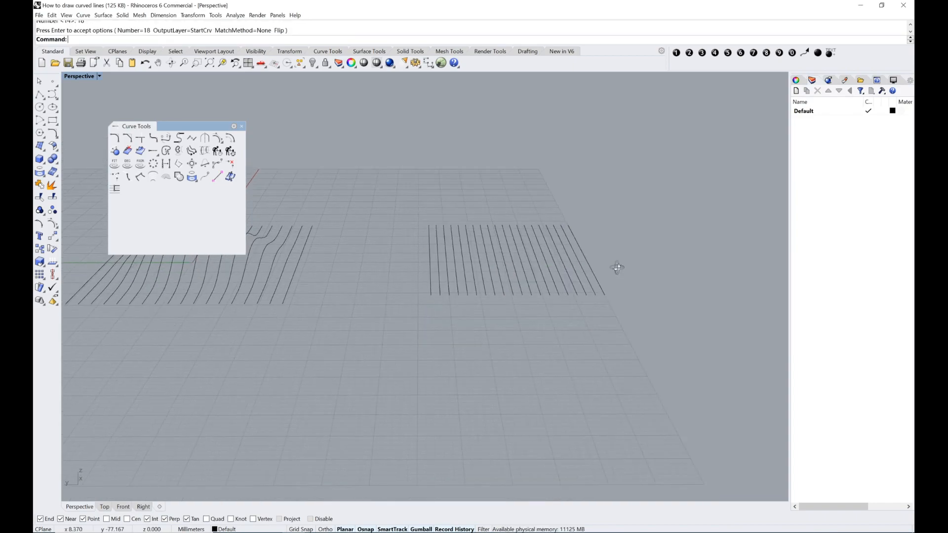
Turn on the control points of all the straight lines
left_click_drag(390, 184, 691, 371)
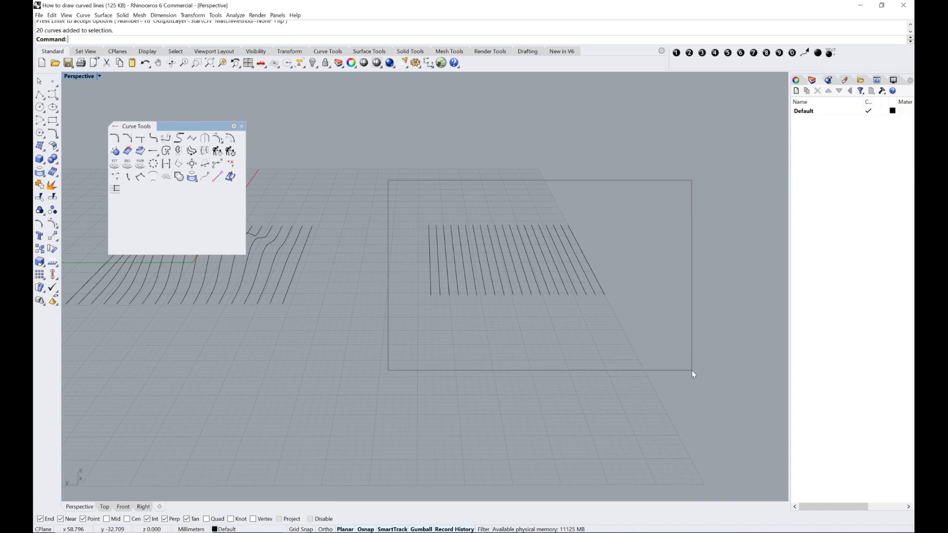
right_click_drag(626, 319, 561, 334)
left_click_drag(364, 211, 627, 459)
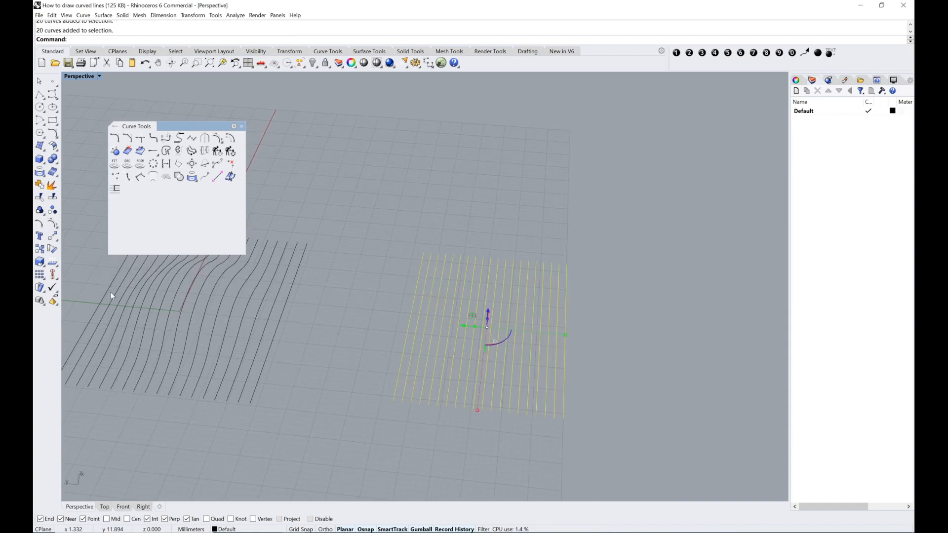
left_click(53, 224)
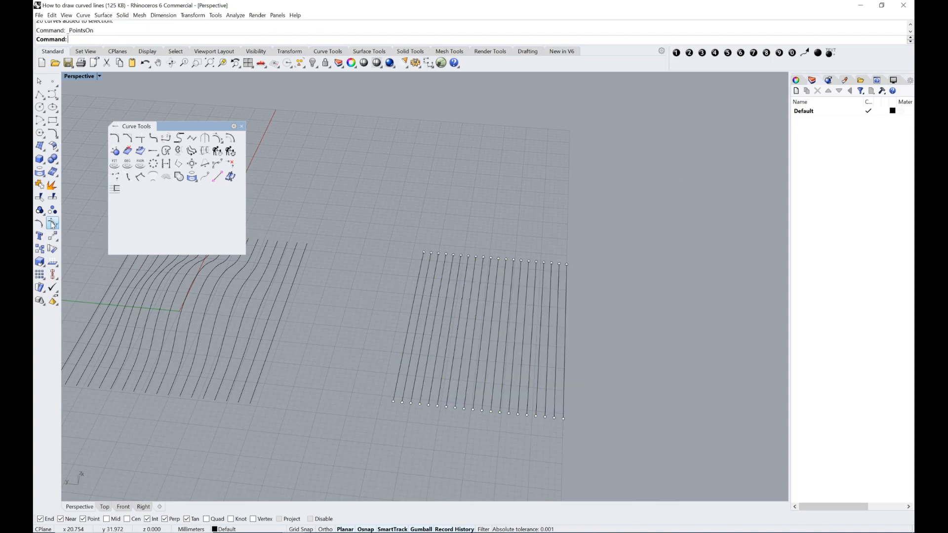
Select the rows of end points on the straight lines to examine their control points
right_click_drag(571, 362, 514, 301)
left_click_drag(360, 188, 645, 249)
left_click_drag(392, 396, 653, 338)
left_click(557, 405)
right_click_drag(503, 319, 498, 310)
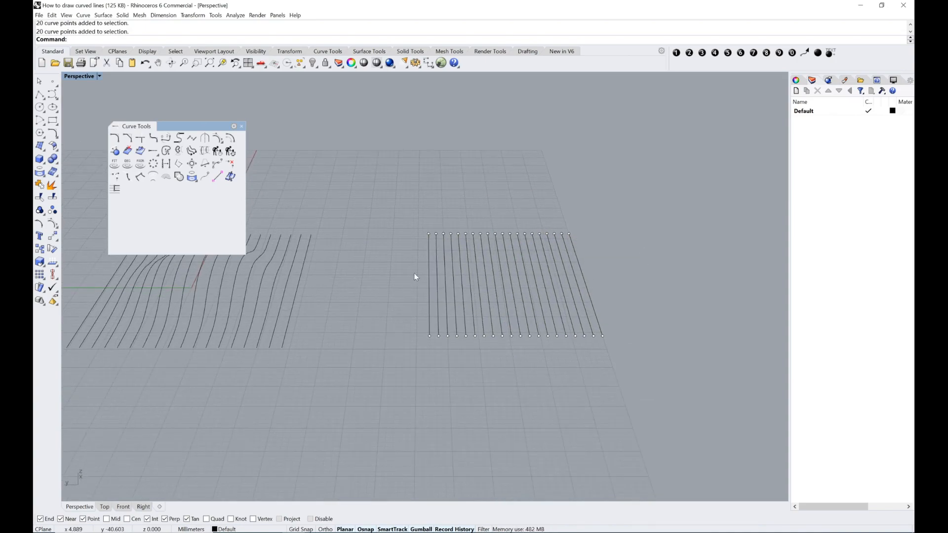
Rebuild all the straight lines with a point count of 5 and degree 3, accepting the broken history
right_click_drag(358, 267, 410, 295, "shift")
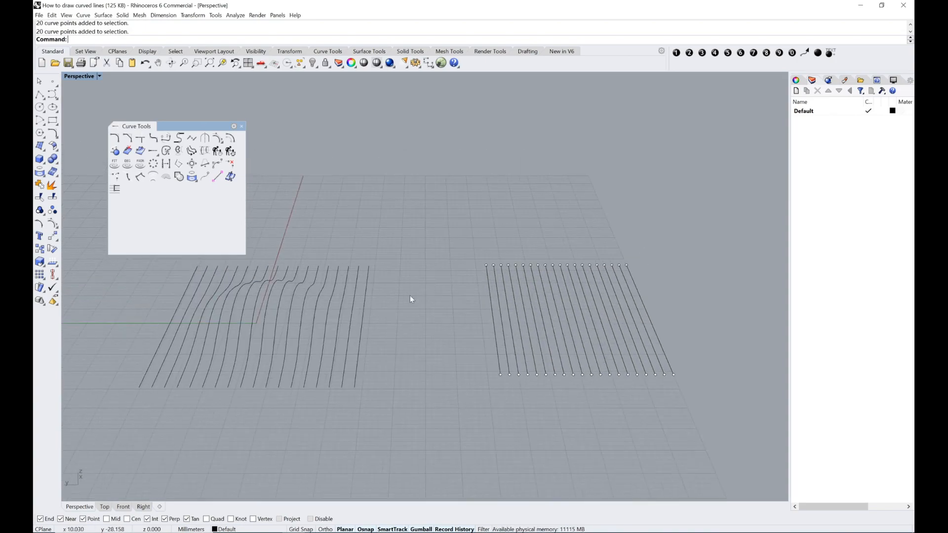
left_click_drag(441, 216, 700, 393)
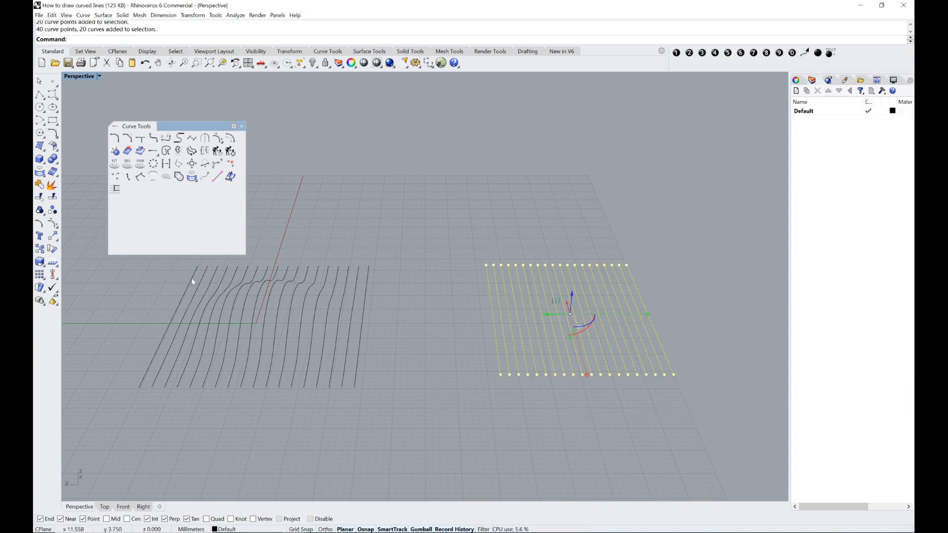
left_click(216, 156)
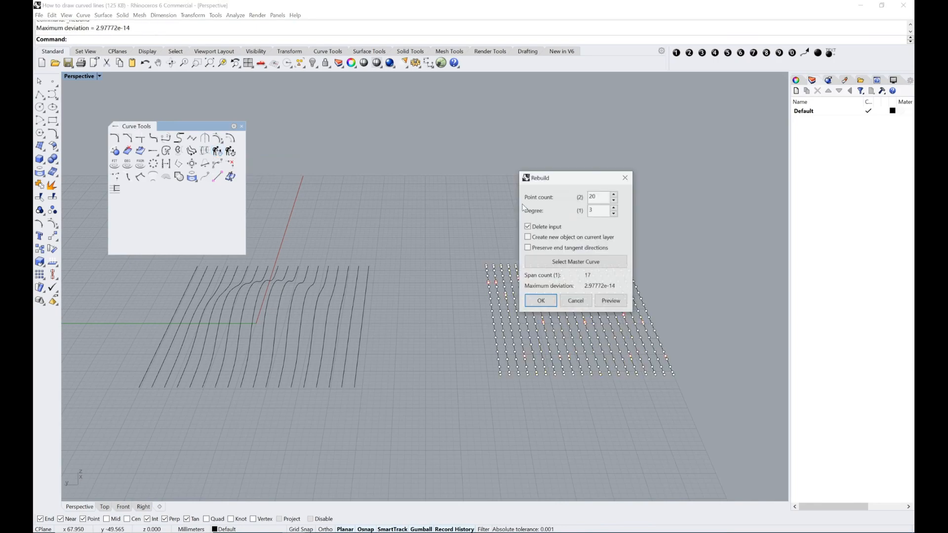
left_click_drag(605, 197, 573, 200)
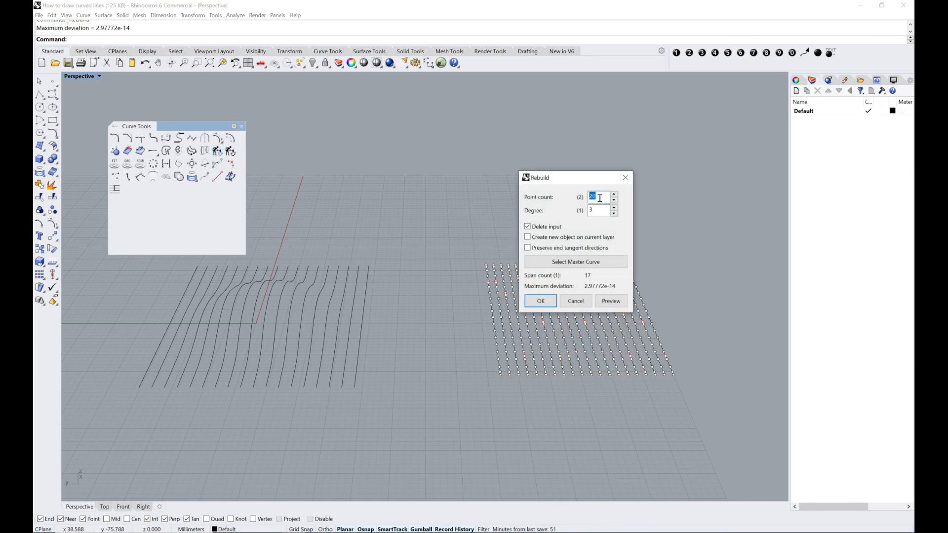
type("5")
key("Tab")
left_click(549, 301)
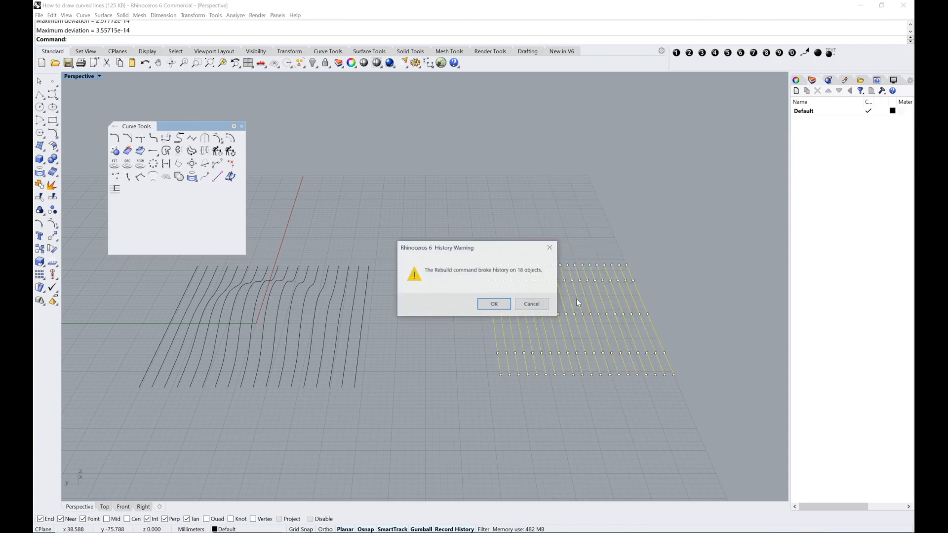
left_click(499, 304)
right_click_drag(648, 301, 652, 303)
left_click(652, 303)
Select the middle row of control points across all lines and raise it vertically to form a ridge
right_click_drag(687, 330, 595, 330)
left_click(561, 325)
left_click_drag(383, 302, 636, 332)
left_click(359, 280)
left_click_drag(359, 279, 647, 375)
left_click(387, 311)
left_click_drag(366, 311, 632, 333)
right_click_drag(604, 336, 537, 274)
left_click_drag(492, 295, 497, 223)
Adjust the height of individual middle control points on the first few lines to taper the end of the ridge
right_click_drag(461, 321, 398, 260)
left_click_drag(390, 212, 421, 266)
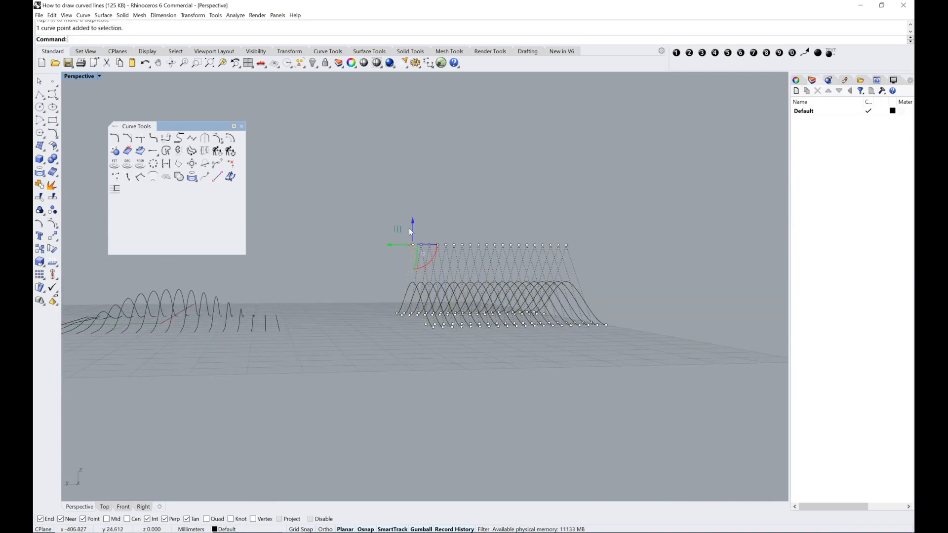
left_click_drag(416, 224, 433, 233)
scroll(452, 294, "up", 4)
scroll(451, 293, "up", 2)
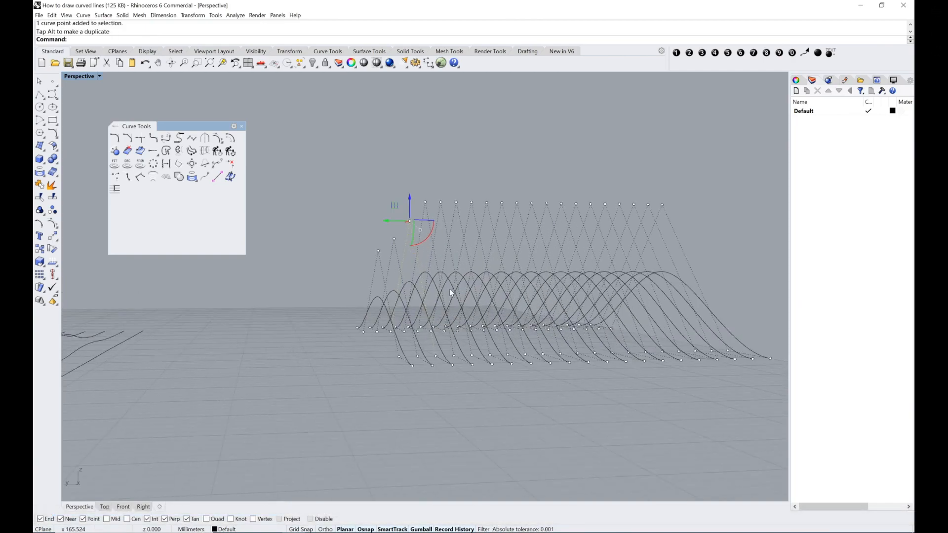
right_click_drag(449, 288, 413, 273)
left_click_drag(415, 181, 434, 218)
left_click_drag(427, 181, 430, 173)
right_click_drag(416, 210, 377, 271)
scroll(442, 236, "down", 5)
left_click_drag(412, 220, 303, 339)
left_click(468, 349)
right_click_drag(472, 349, 540, 280)
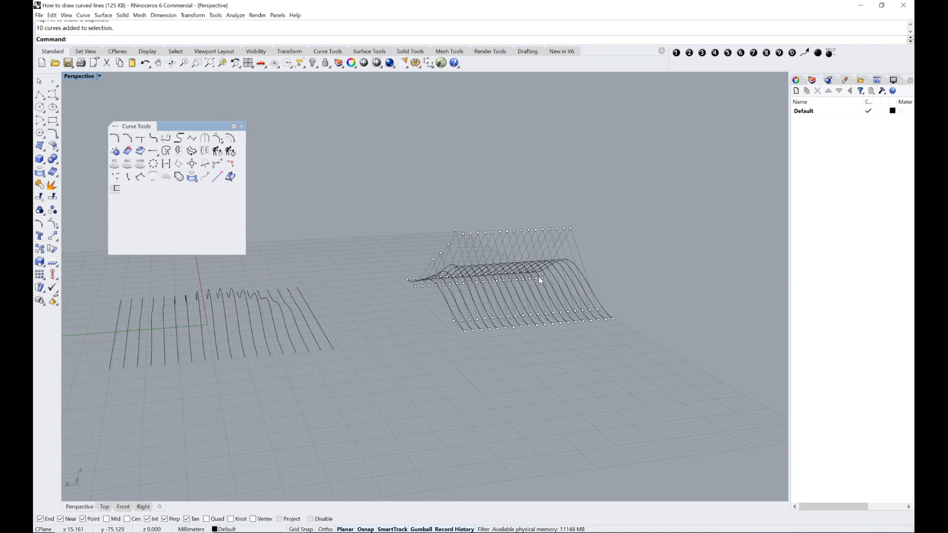
Undo the control point moves until the straight lines are flat again
key("Escape")
key("ctrl+z")
key("ctrl+z")
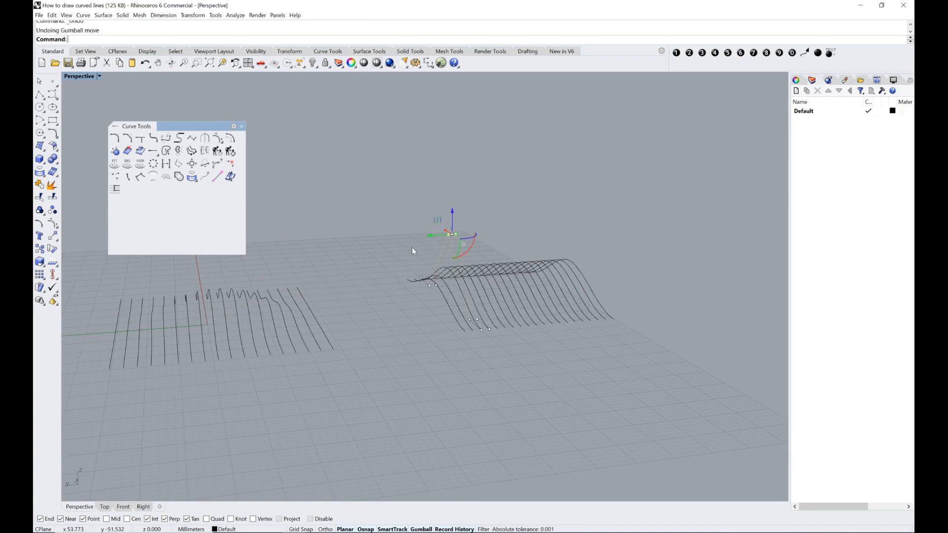
left_click(560, 254)
Rebuild all the straight lines with a point count of 20 and degree 3
left_click_drag(371, 222, 627, 356)
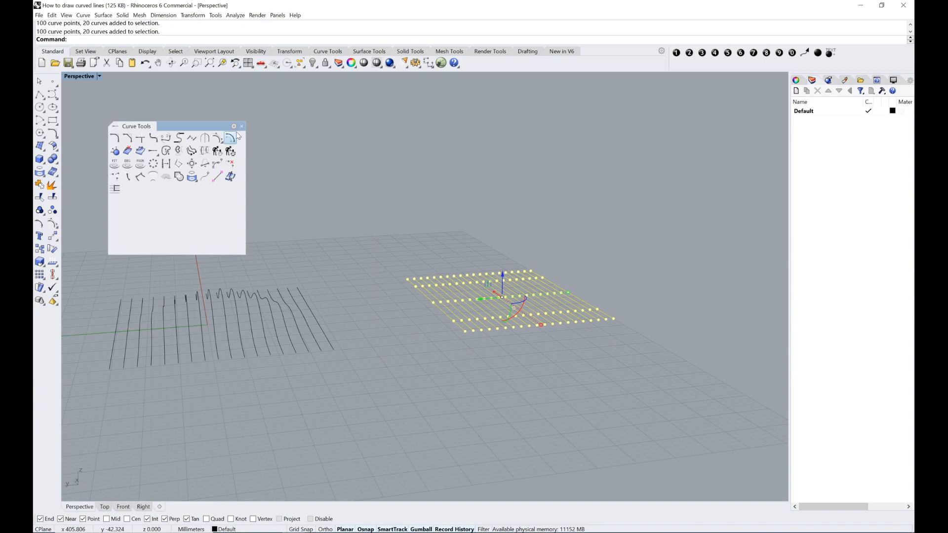
left_click(218, 153)
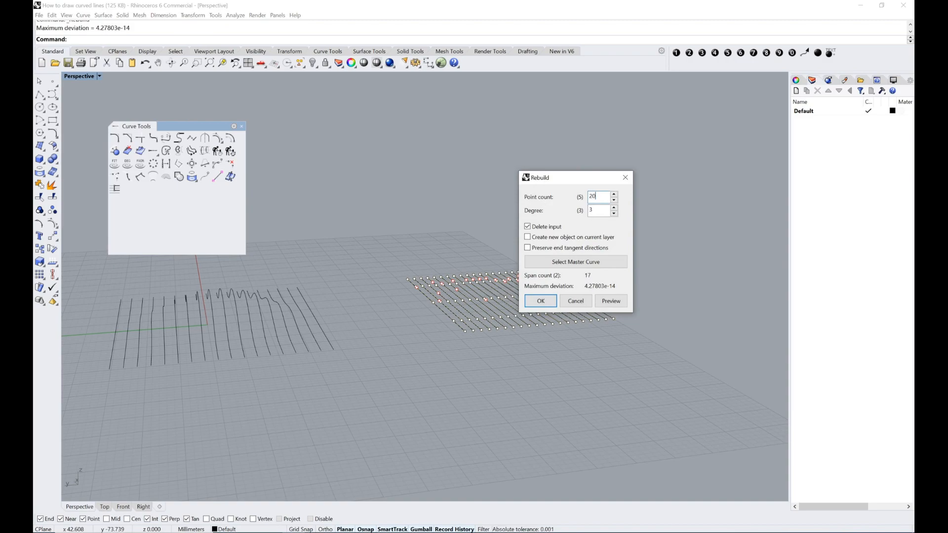
left_click(549, 302)
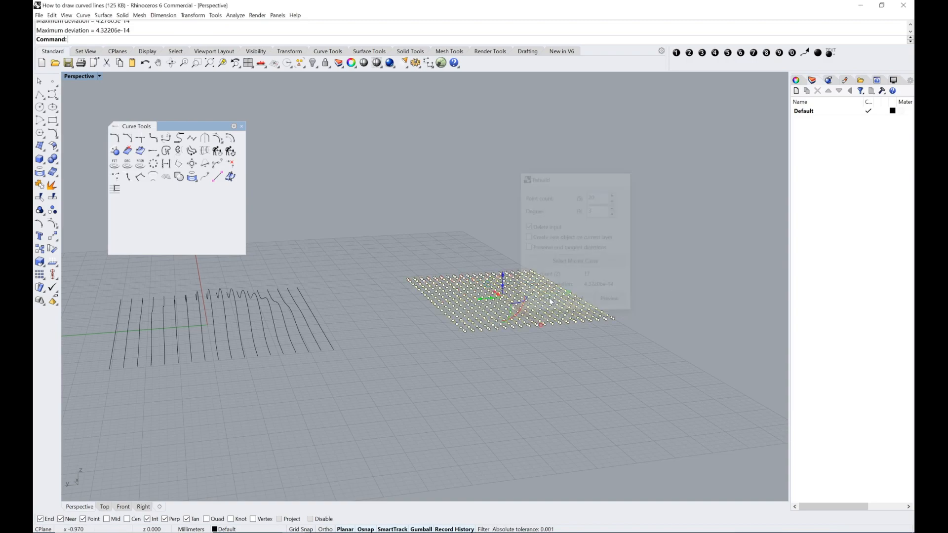
Soft-move all the lines' control points vertically from a central point, using a radius of about 10.6 mm and a height of about 7.4 mm
right_click_drag(577, 274, 540, 298)
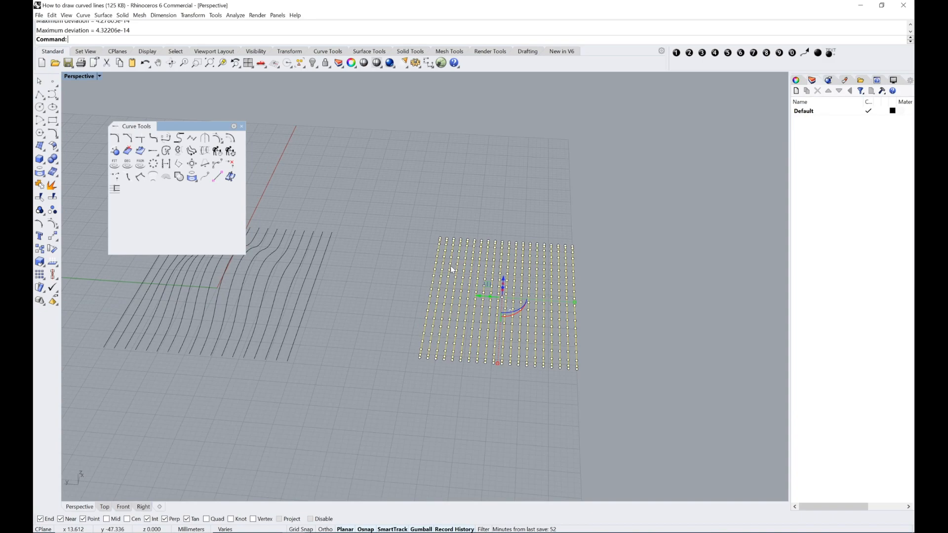
left_click_drag(396, 203, 432, 211)
left_click_drag(369, 171, 645, 420)
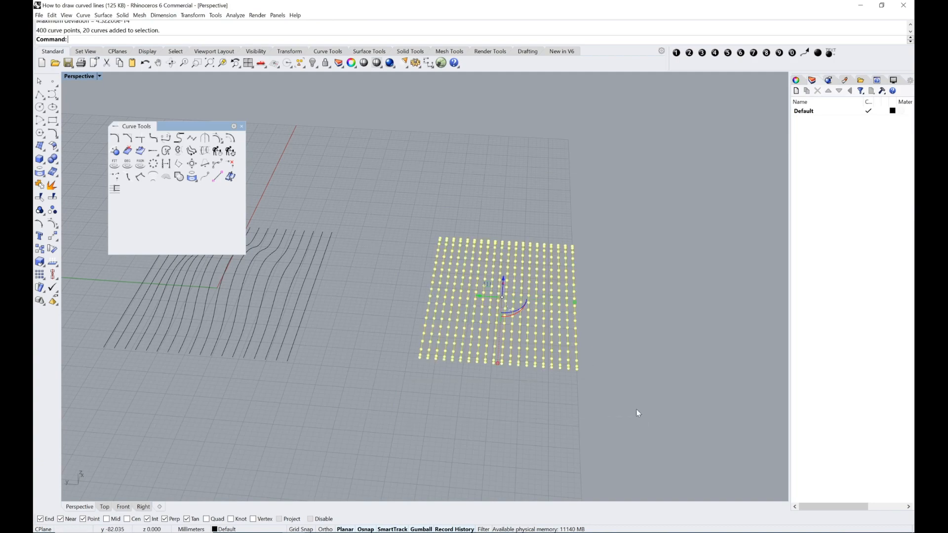
left_click(58, 242)
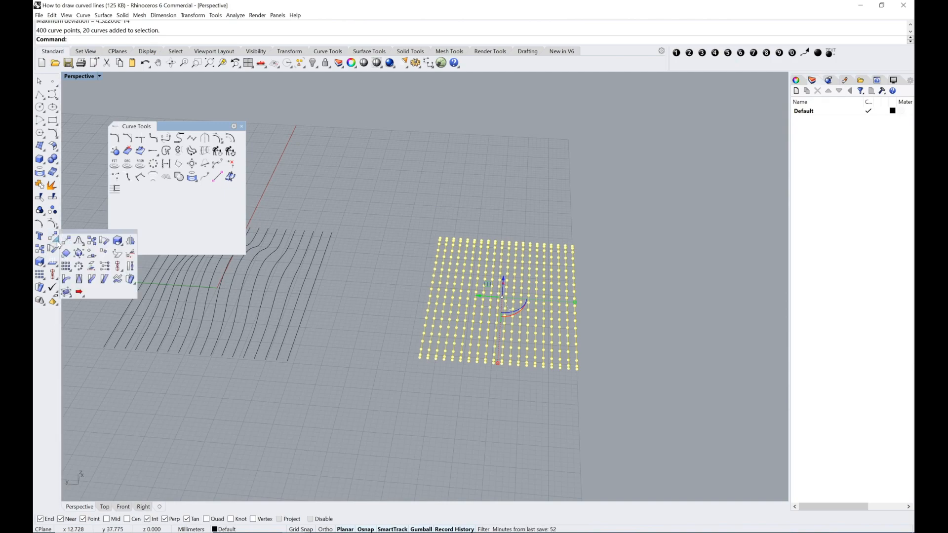
left_click_drag(92, 224, 271, 275)
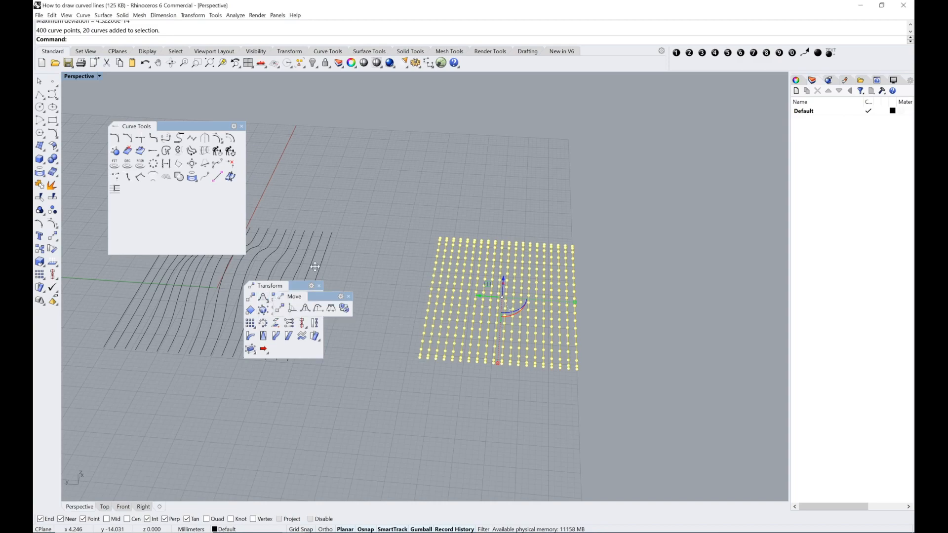
left_click(267, 301)
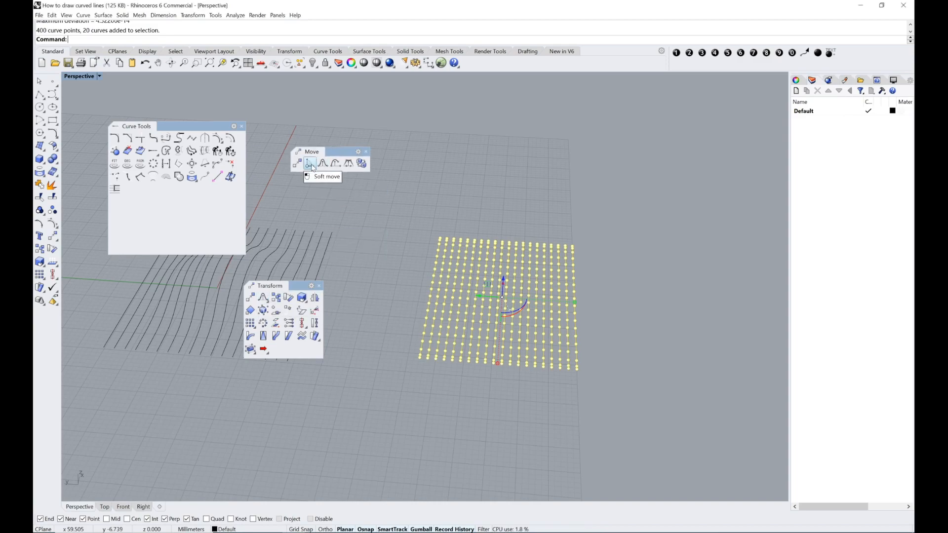
left_click(311, 165)
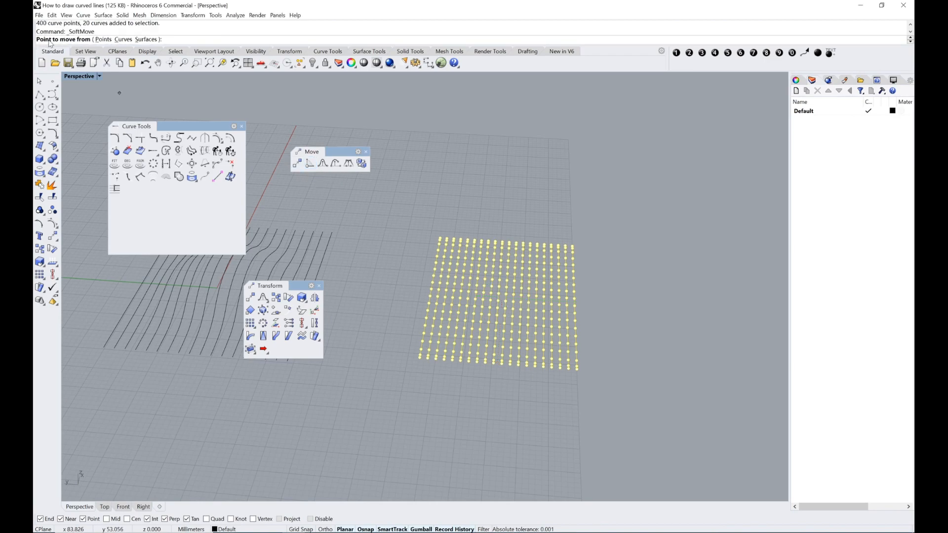
scroll(488, 299, "up", 4)
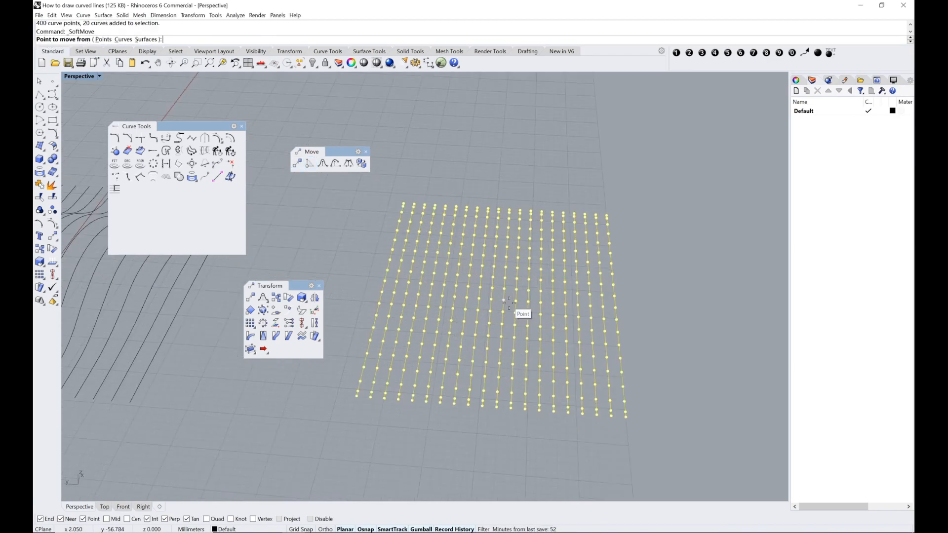
scroll(488, 299, "up", 2)
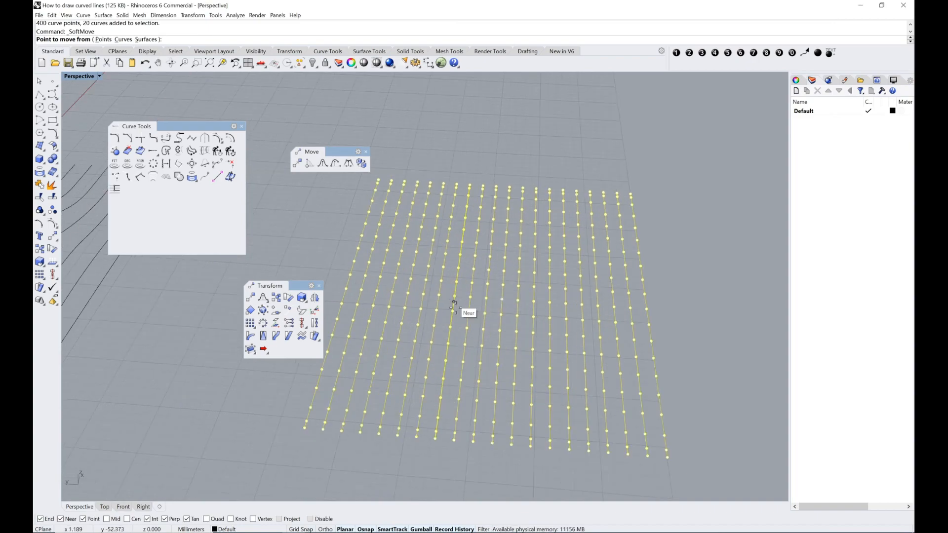
left_click(486, 308)
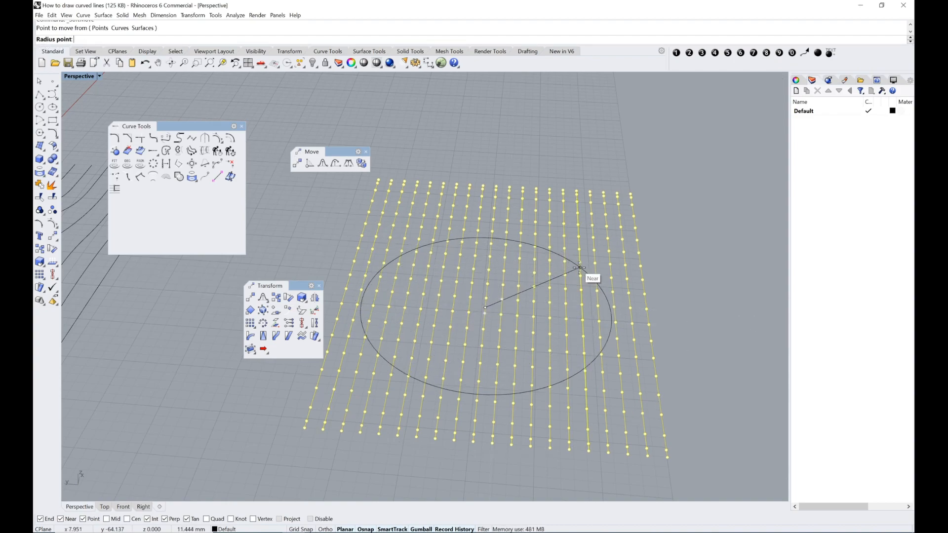
left_click(575, 272)
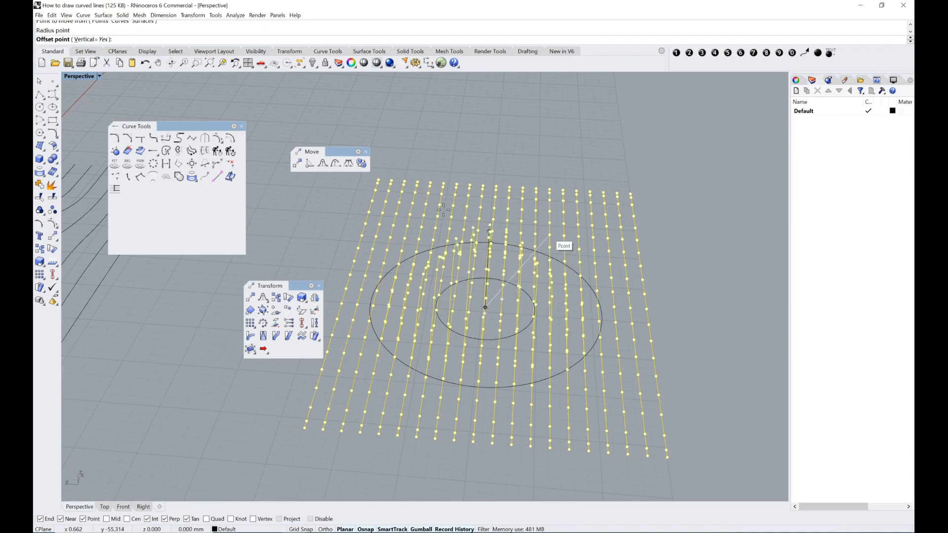
right_click_drag(501, 259, 538, 211)
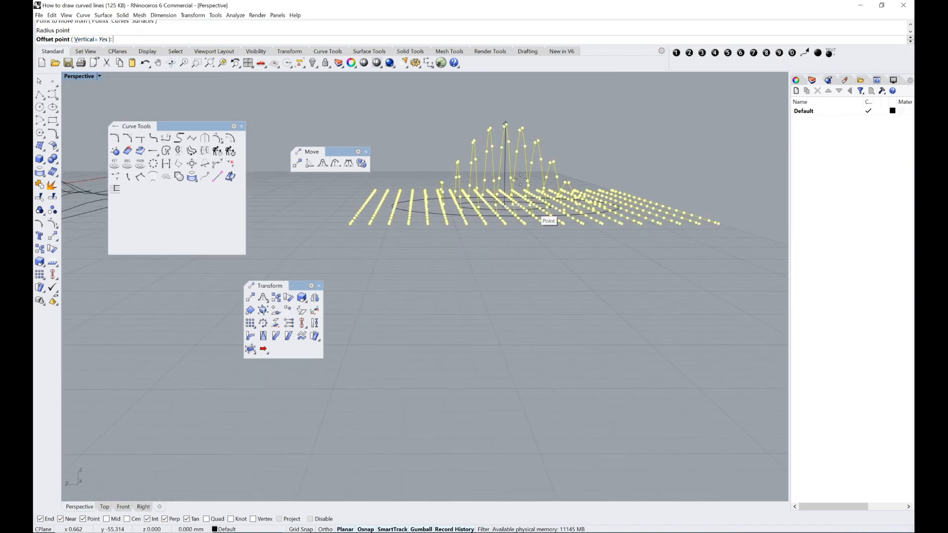
left_click(504, 125)
Enlarge the soft move's radius of influence to about 14 mm by relocating its radius point
right_click_drag(601, 178, 446, 143)
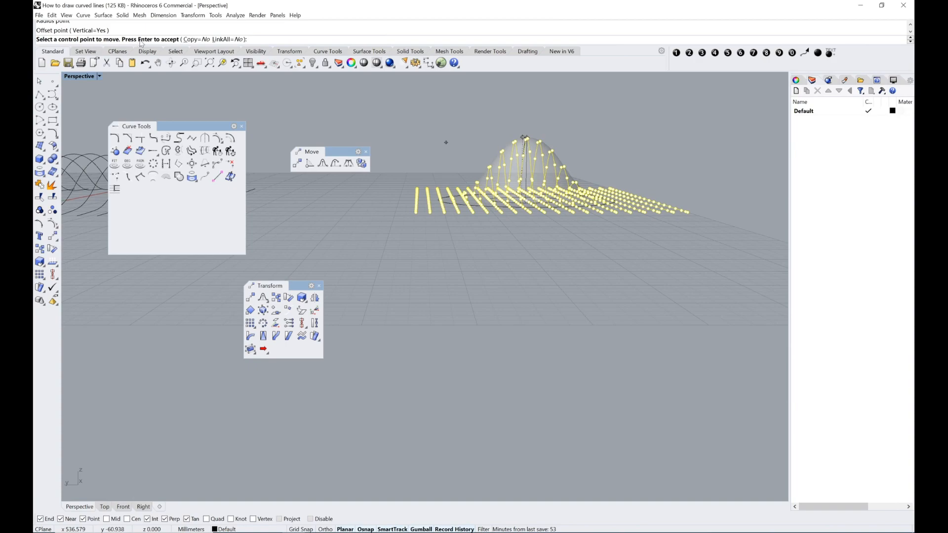
right_click_drag(663, 178, 447, 298)
scroll(429, 288, "up", 2)
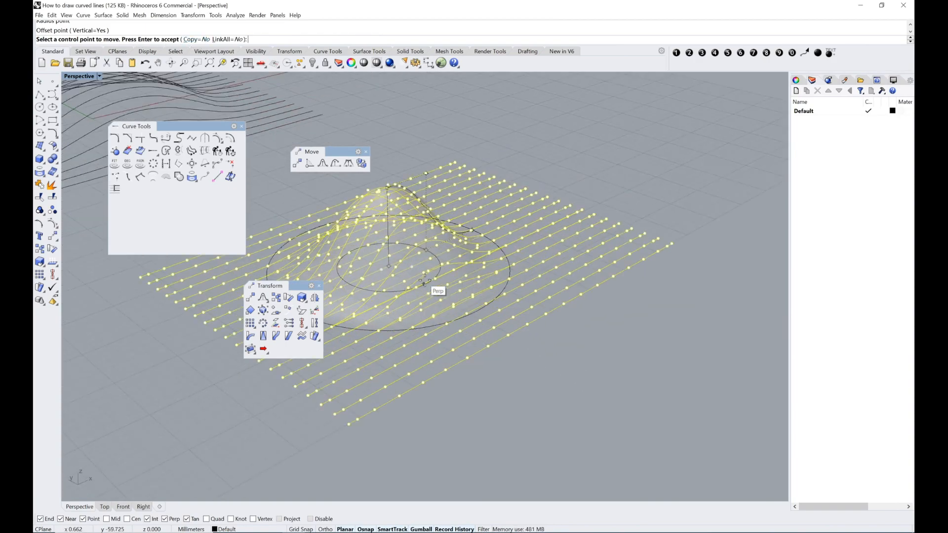
scroll(429, 284, "down", 1)
scroll(522, 242, "up", 3)
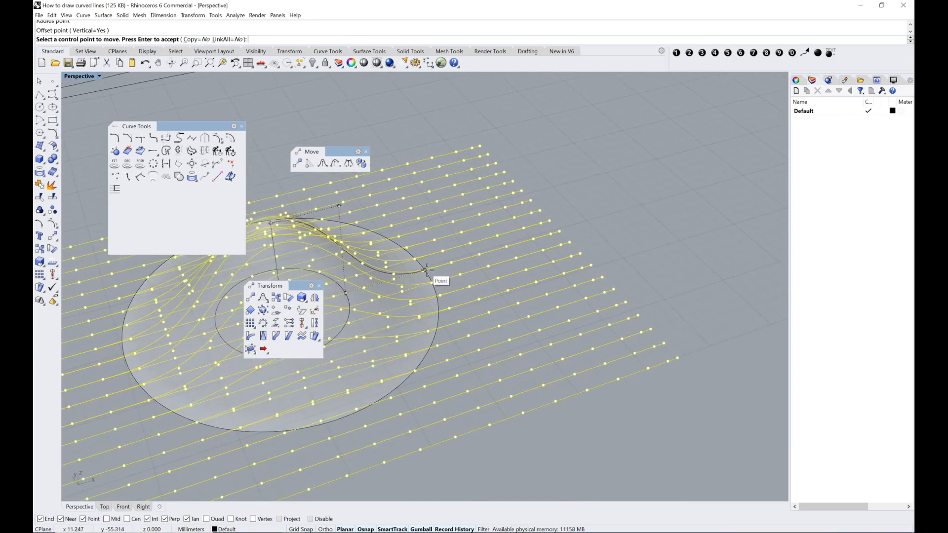
scroll(425, 270, "up", 3)
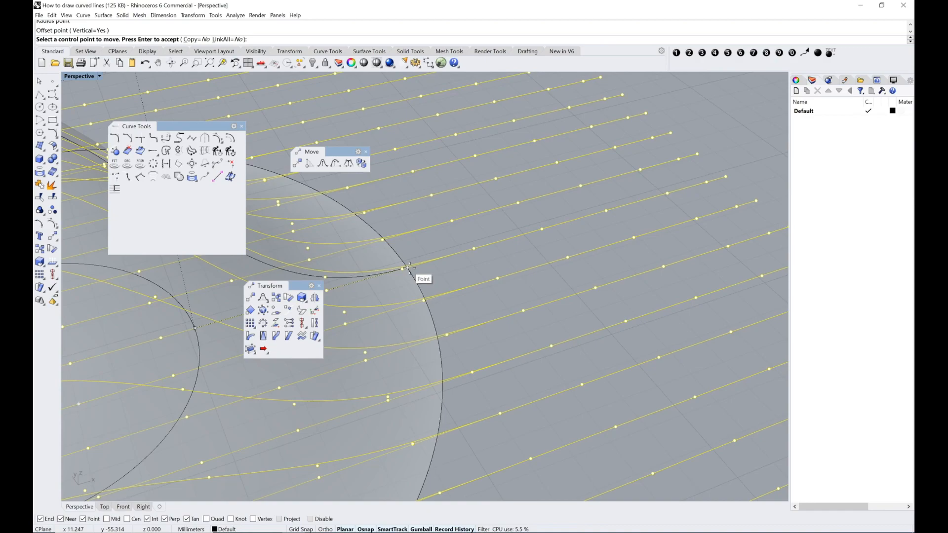
left_click(409, 268)
scroll(409, 268, "down", 4)
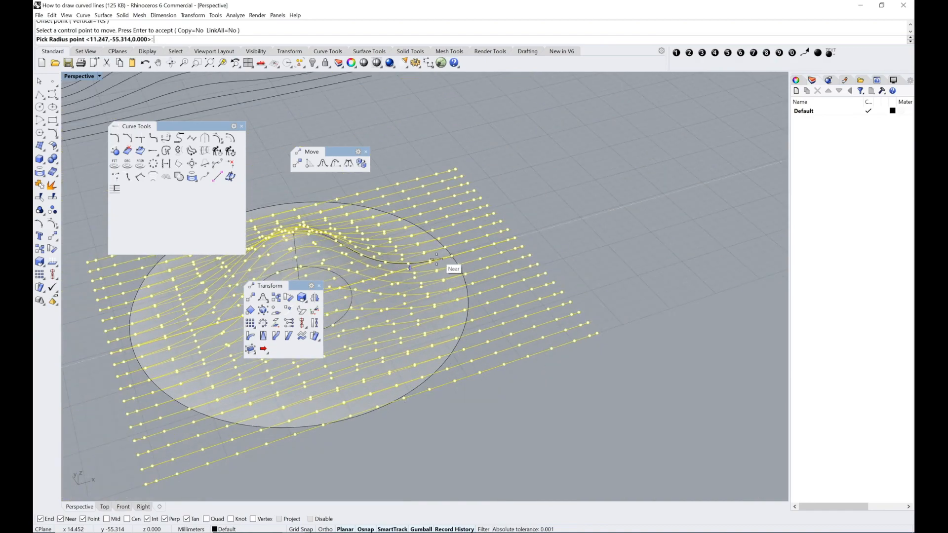
left_click(440, 258)
Lower the soft move's offset point so the bump peaks at about 5.5 mm
right_click_drag(440, 258, 481, 148)
scroll(514, 121, "up", 4)
left_click(469, 153)
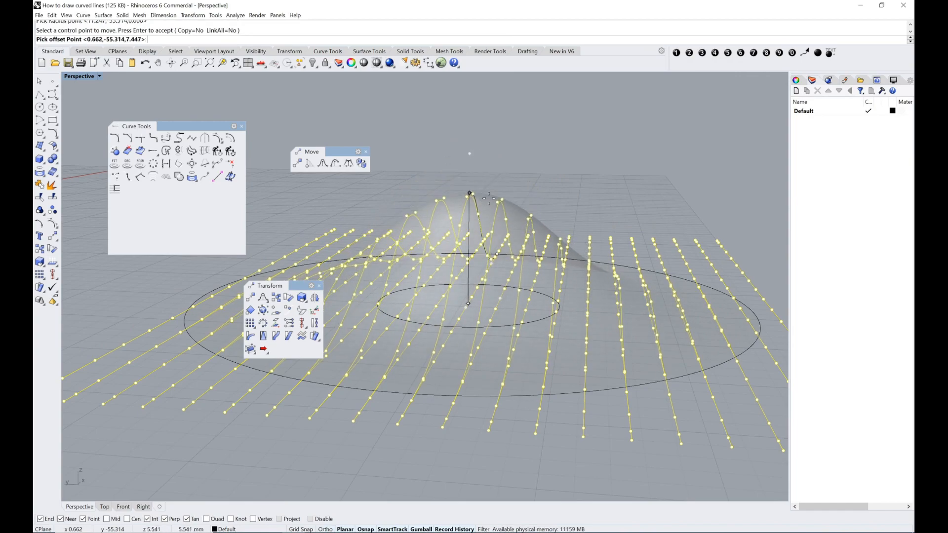
left_click(480, 186)
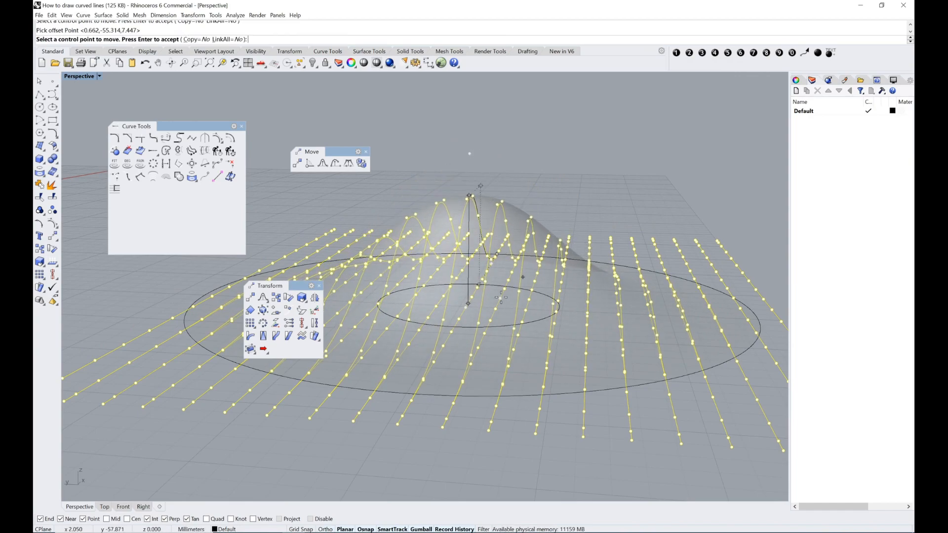
Relocate the soft move's anchor point to a nearby control point, accept the deformation and deselect the lines
left_click(468, 303)
scroll(469, 297, "down", 7)
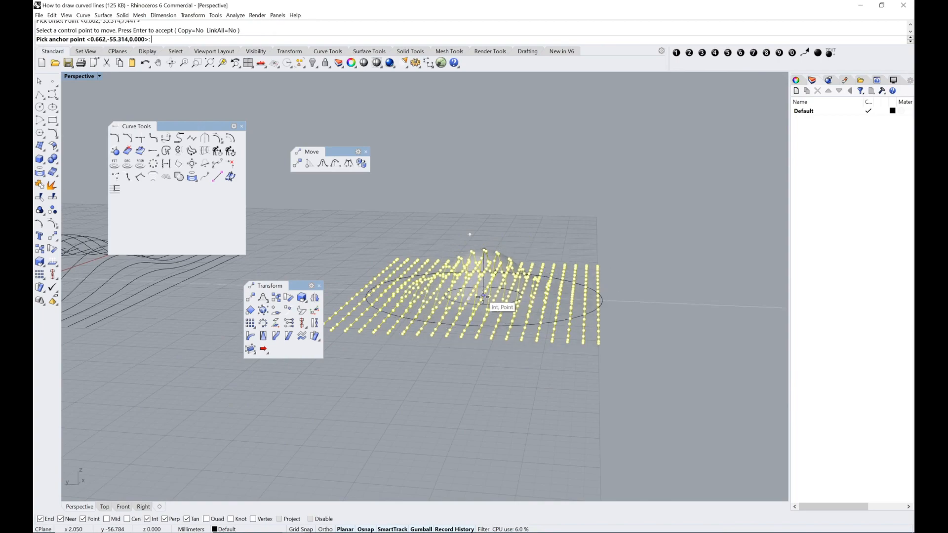
left_click(479, 298)
scroll(480, 225, "down", 6)
right_click_drag(510, 224, 497, 230)
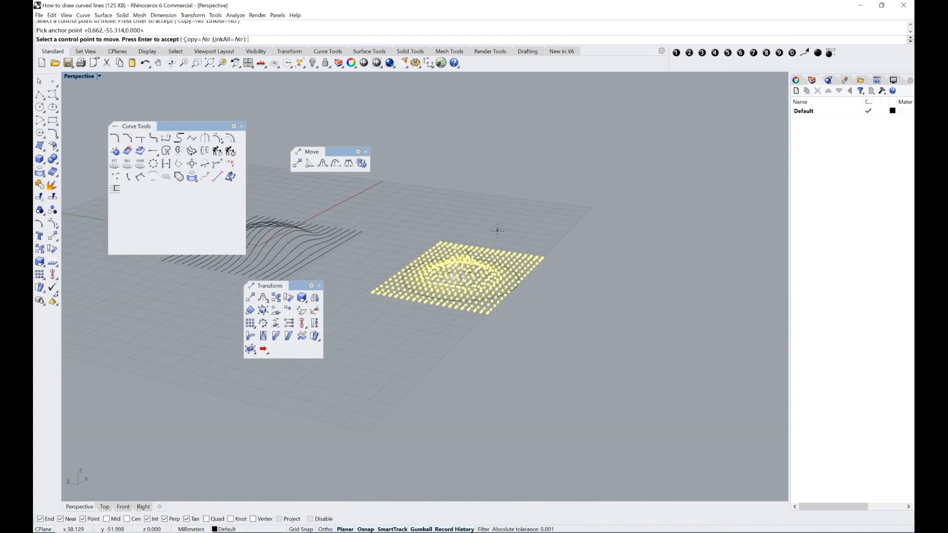
key("Return")
right_click_drag(531, 256, 499, 277)
key("Escape")
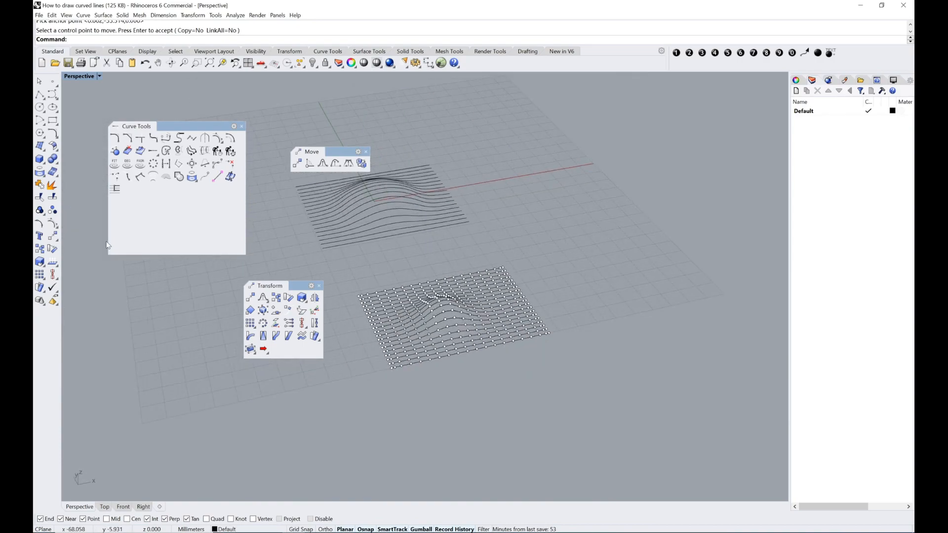
Turn off the control points of the reshaped lines and dismiss the floating Transform tools
right_click(53, 226)
right_click_drag(454, 270, 463, 319)
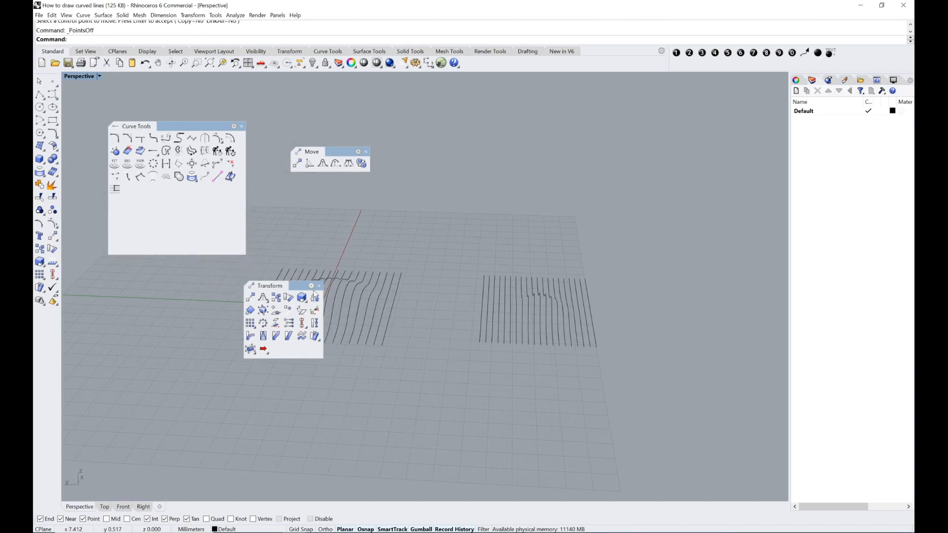
left_click(319, 286)
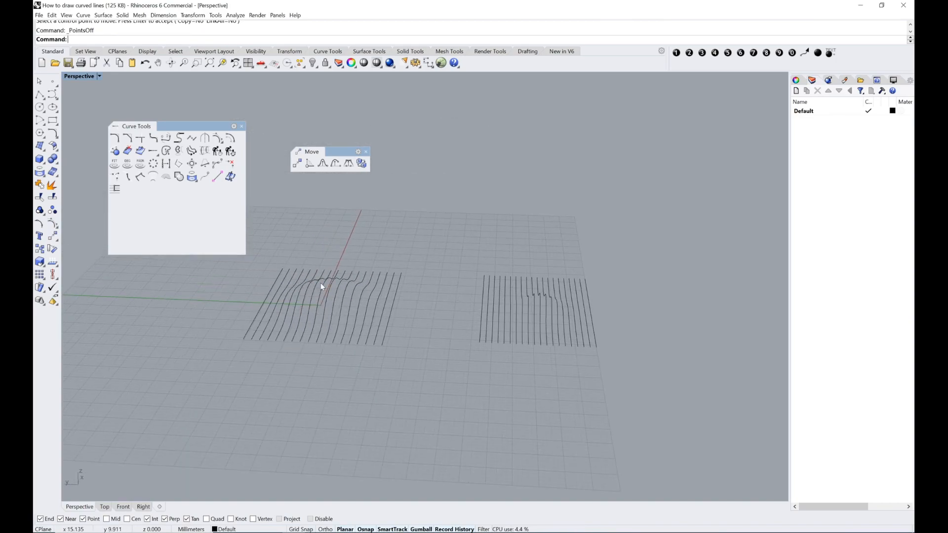
left_click_drag(460, 340, 287, 309)
left_click(490, 360)
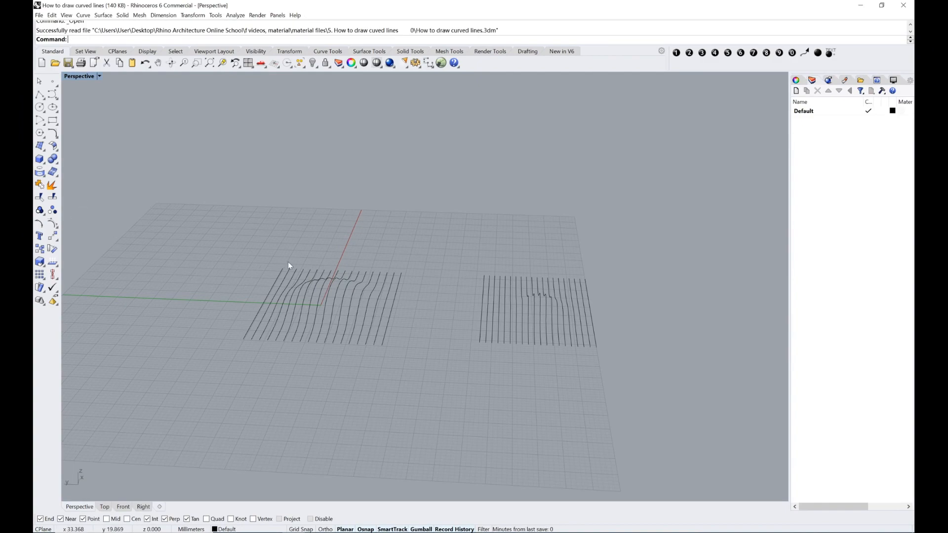
Display the Curve Tools set floating over the viewport and place a dot numbered 1 beneath it
left_click(57, 140)
left_click_drag(74, 131, 273, 78)
left_click(676, 53)
left_click(290, 158)
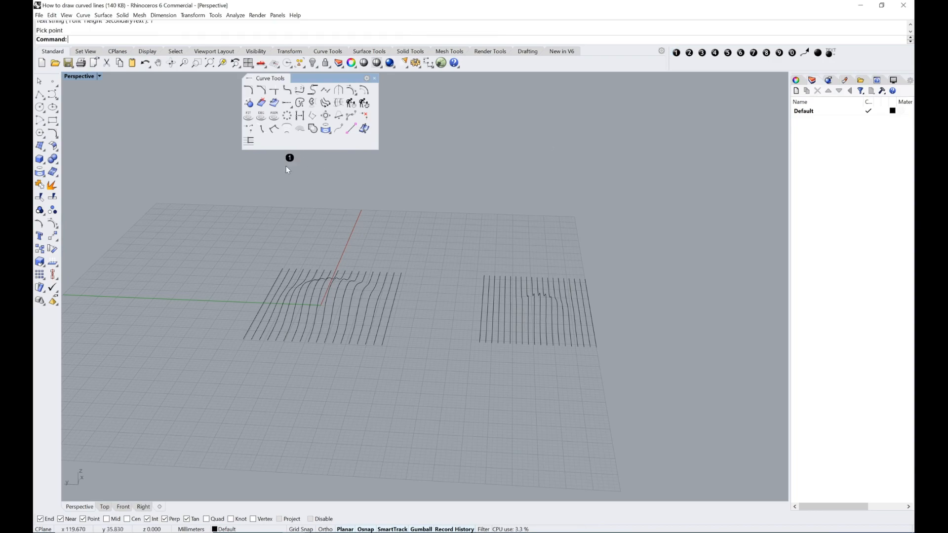
Display the Transform and Move tool sets over the viewport and place a dot numbered 2 beneath them
left_click(57, 253)
left_click_drag(74, 238, 173, 292)
left_click(160, 220)
left_click(689, 50)
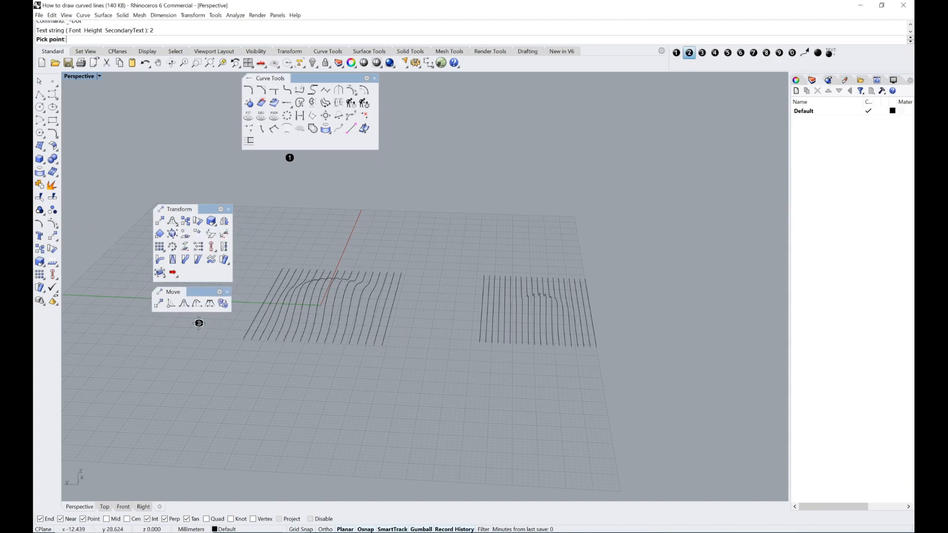
left_click(173, 321)
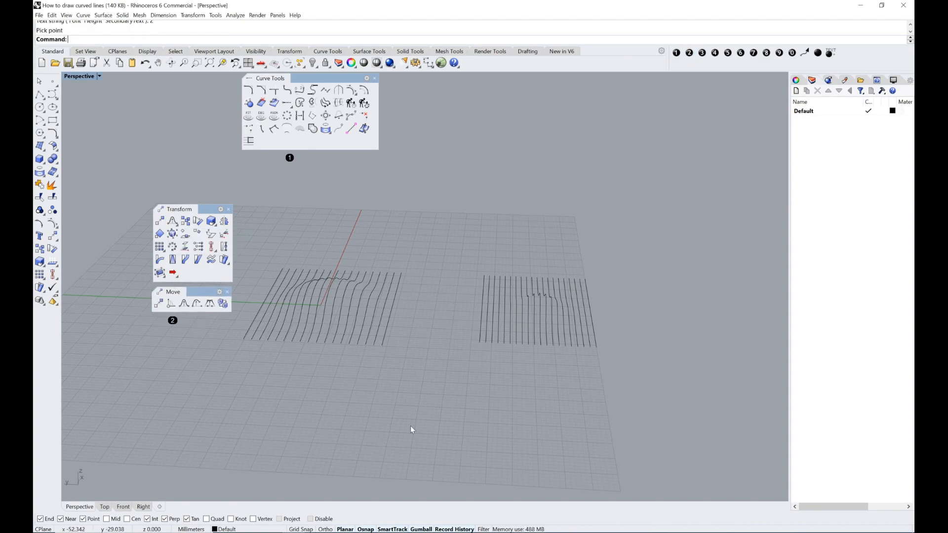
Close the floating Move, Transform and Curve Tools sets and delete both numbered dots
left_click(228, 293)
left_click(229, 210)
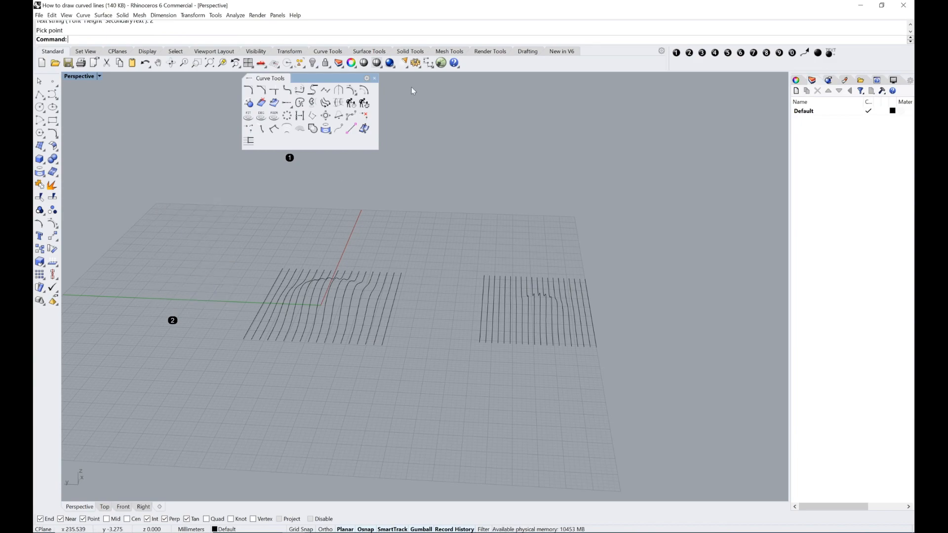
left_click(375, 78)
left_click(289, 158)
key("Delete")
left_click(173, 320)
key("Delete")
Loft all the curves of the original wavy set into a surface
left_click_drag(260, 291, 206, 268)
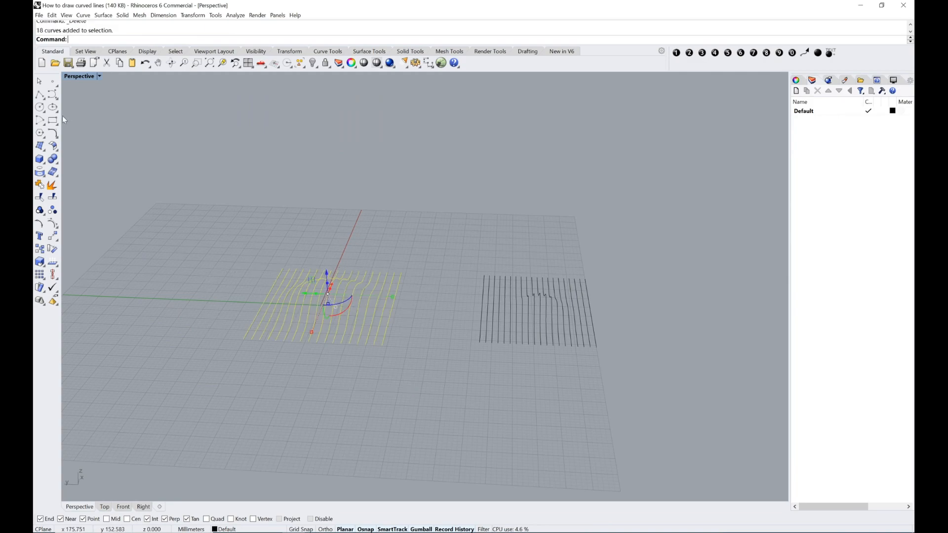
left_click(44, 150)
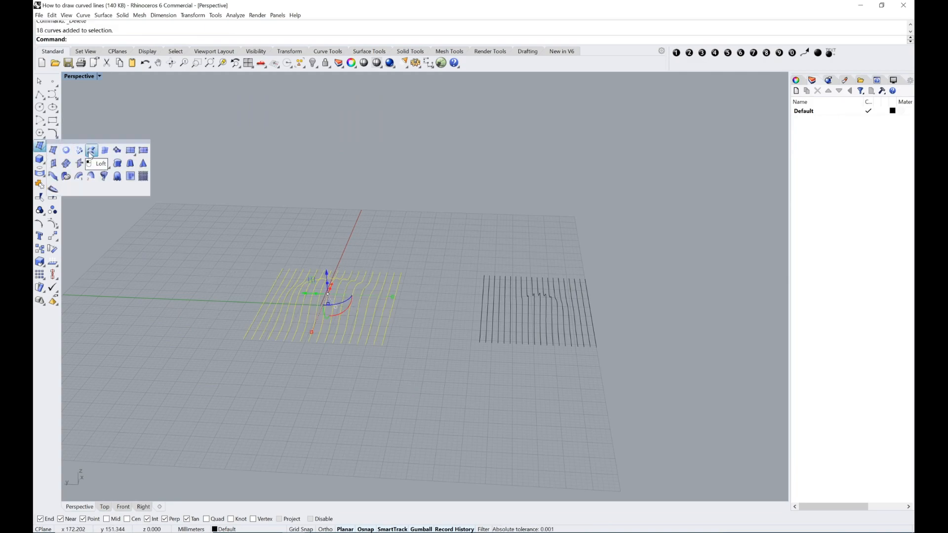
left_click(90, 151)
key("Return")
left_click(394, 356)
Move the lofted surface off the original curves to the empty area in front of them, keeping it selected
right_click_drag(418, 347, 394, 328)
scroll(343, 301, "up", 4)
left_click(342, 291)
scroll(345, 282, "down", 3)
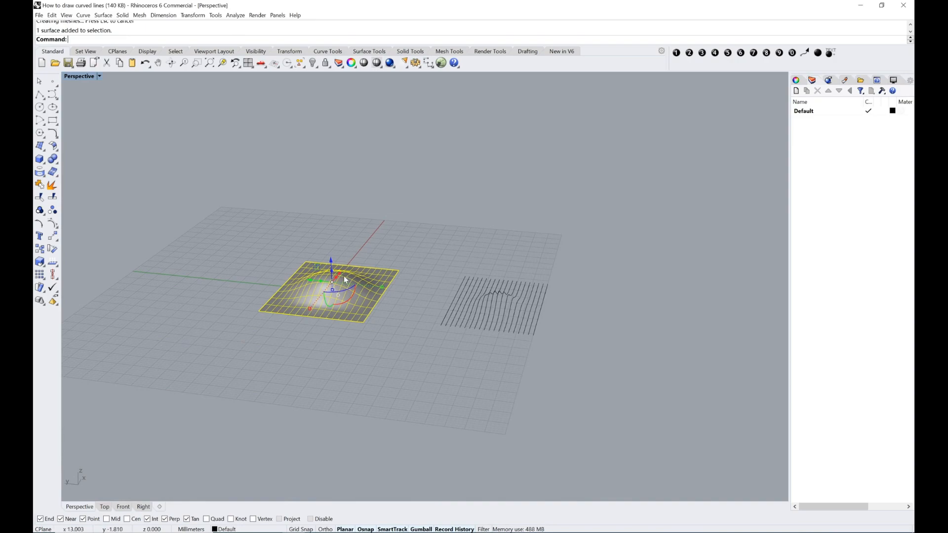
left_click_drag(336, 284, 271, 355)
key("Return")
right_click_drag(401, 393, 481, 348, "shift")
scroll(404, 332, "up", 4)
key("Escape")
left_click(361, 334)
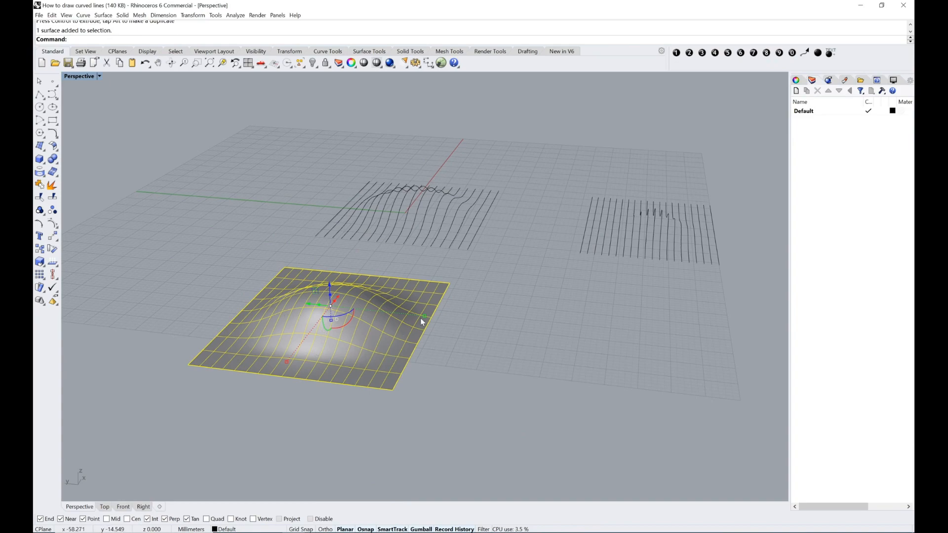
Contour the lofted surface from its front-left corner towards its front-right corner with a distance of 2 between contours
left_click_drag(275, 142, 531, 275)
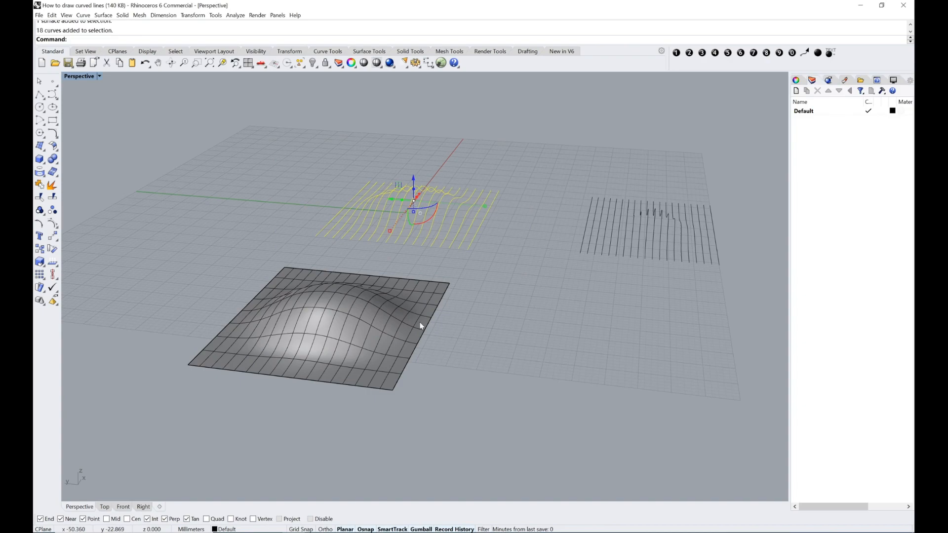
left_click(377, 332)
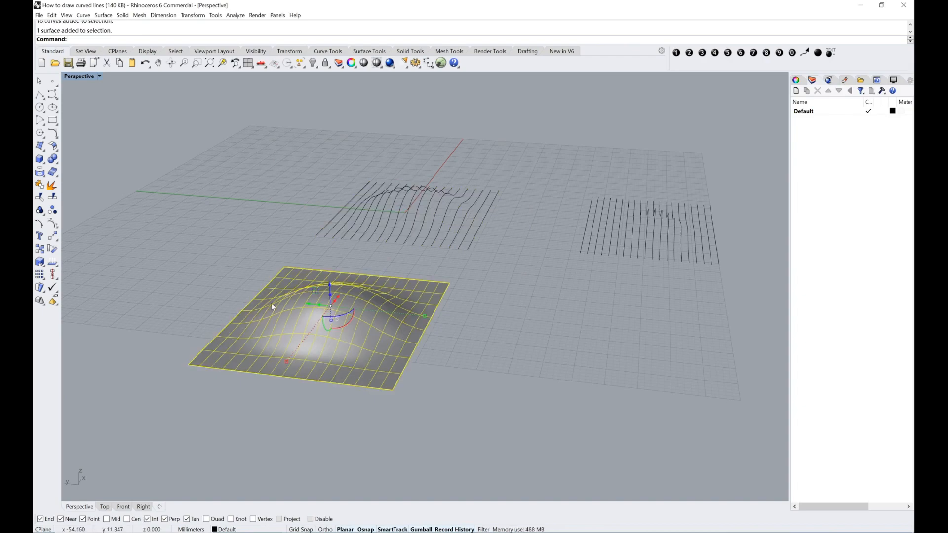
left_click(45, 178)
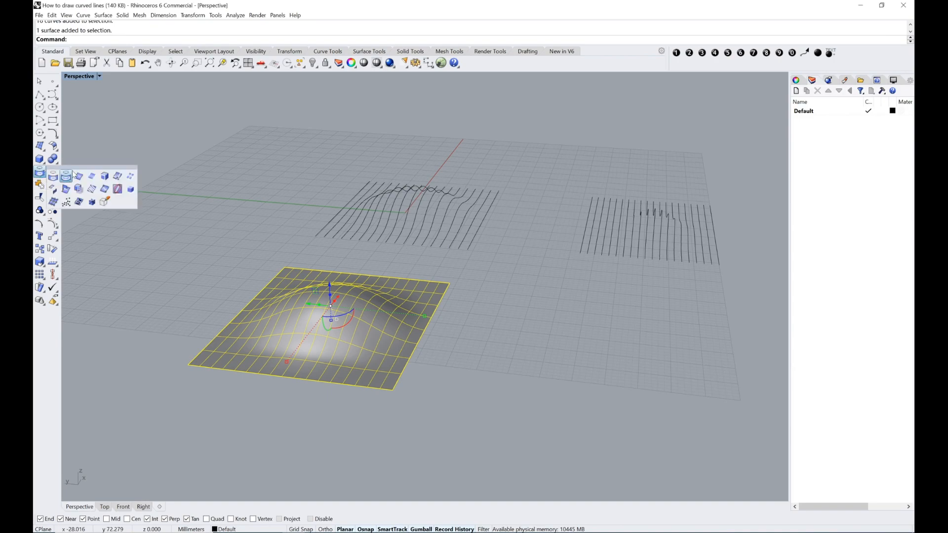
left_click_drag(79, 167, 109, 164)
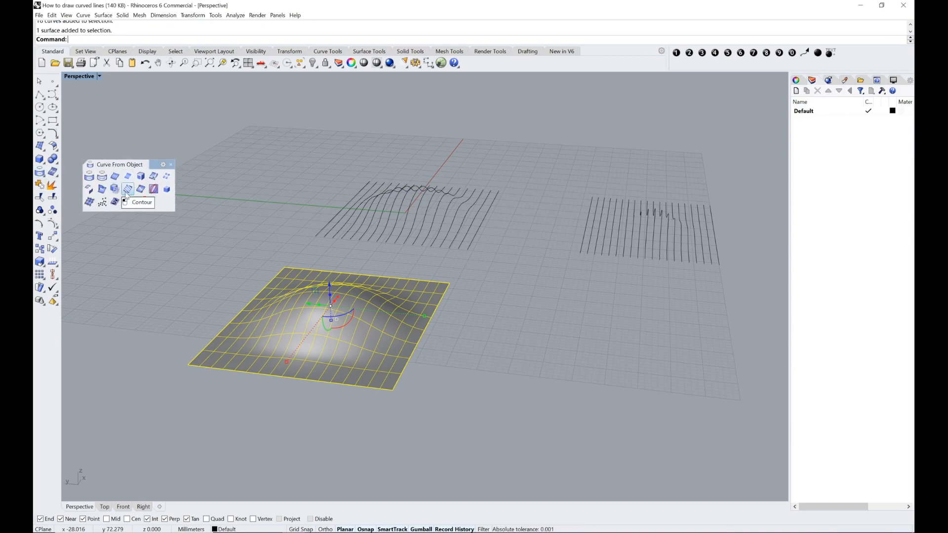
left_click(128, 192)
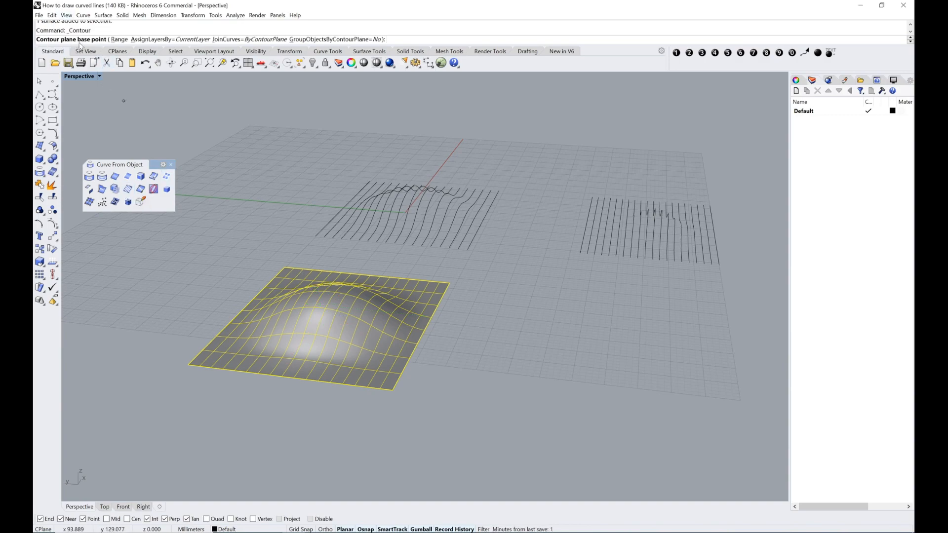
left_click(187, 362)
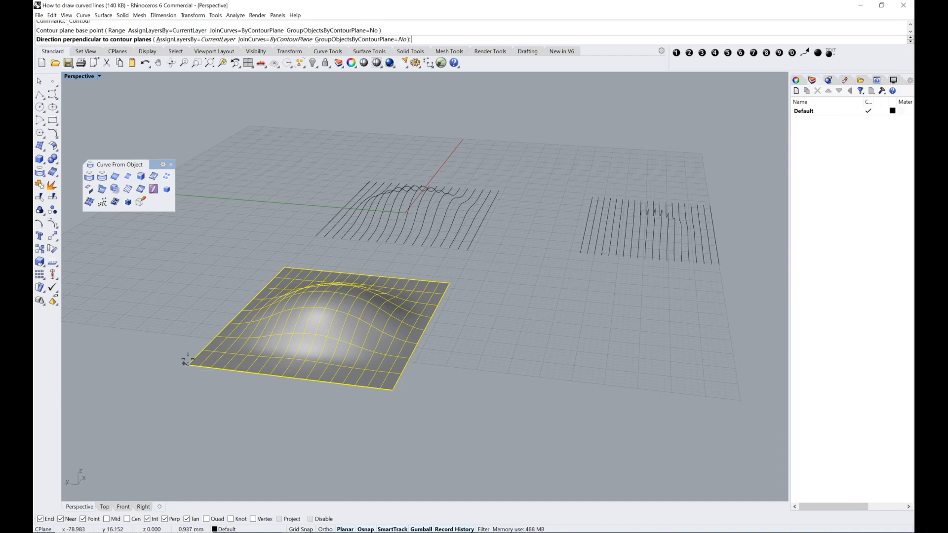
left_click(393, 391)
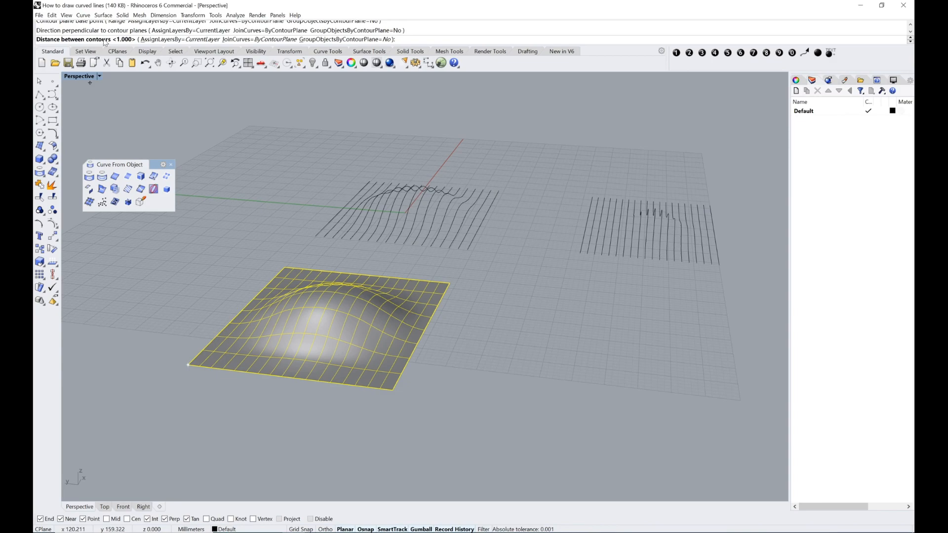
type("2")
key("Return")
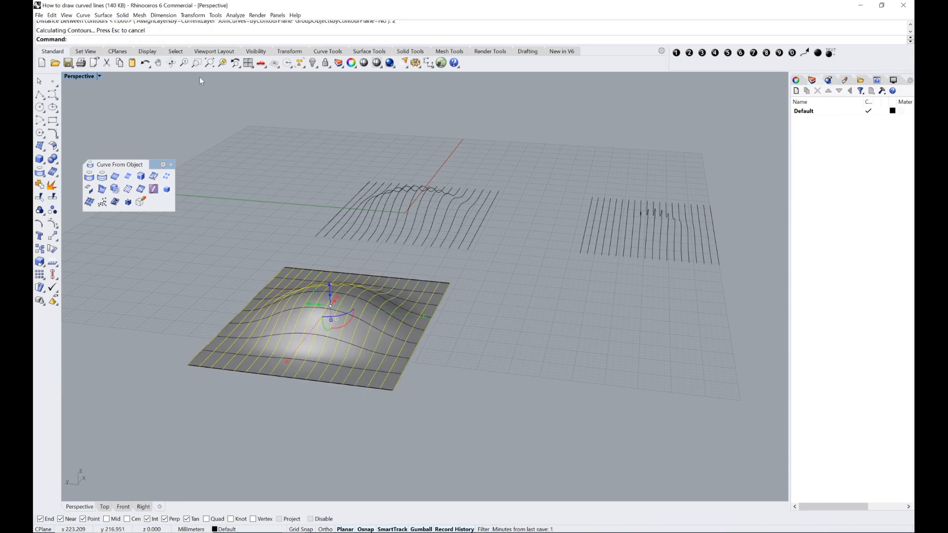
Move the contour curves off the lofted surface into the empty area to its right and deselect them
right_click_drag(429, 327, 435, 328)
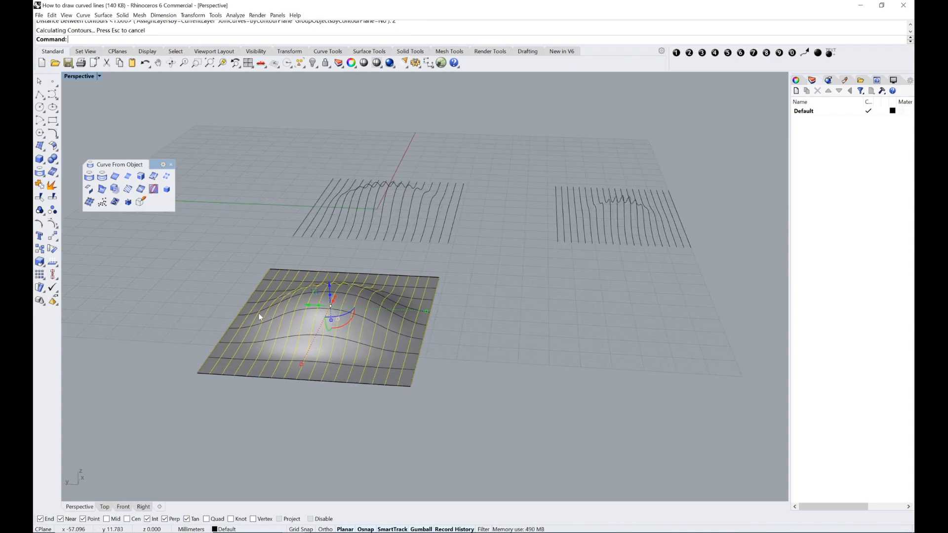
left_click_drag(307, 305, 526, 347)
right_click_drag(526, 347, 641, 302)
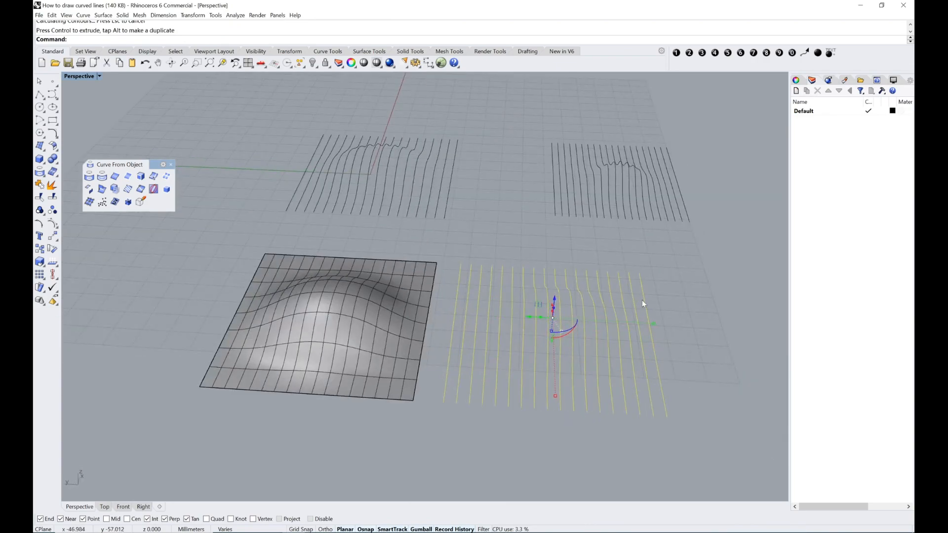
scroll(533, 241, "down", 4)
left_click(641, 282)
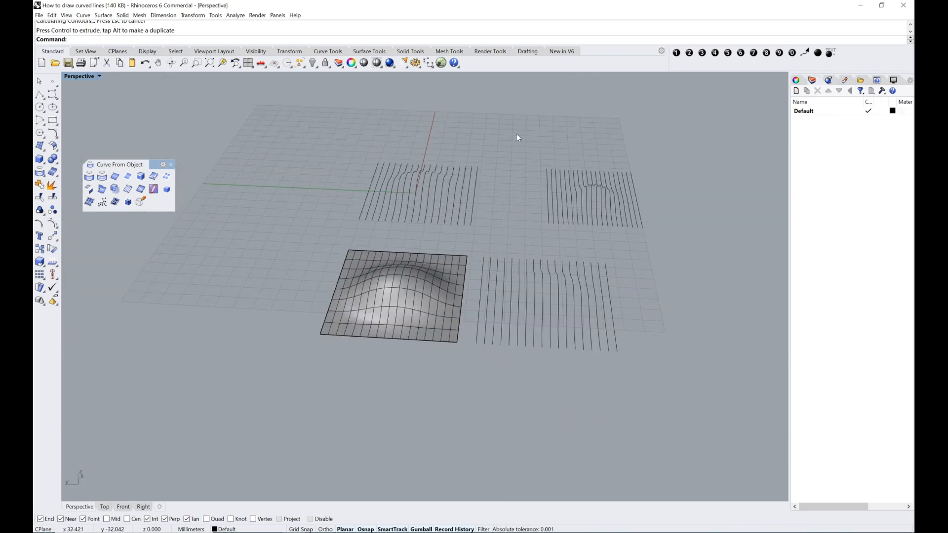
Delete all the contour curves beside the lofted surface
left_click_drag(320, 214, 333, 215)
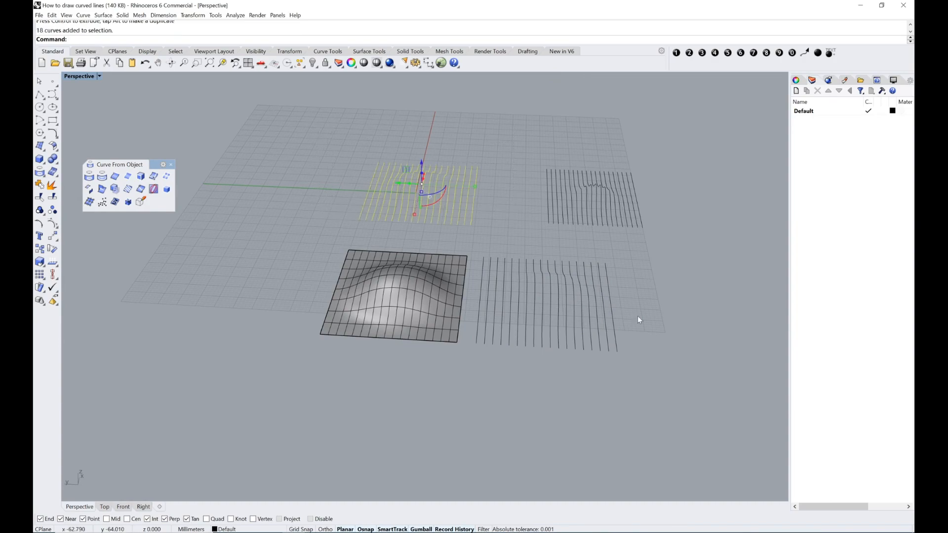
left_click(422, 288)
left_click(576, 322)
left_click_drag(669, 363, 470, 331)
key("Delete")
scroll(463, 288, "up", 2)
right_click_drag(462, 285, 331, 274)
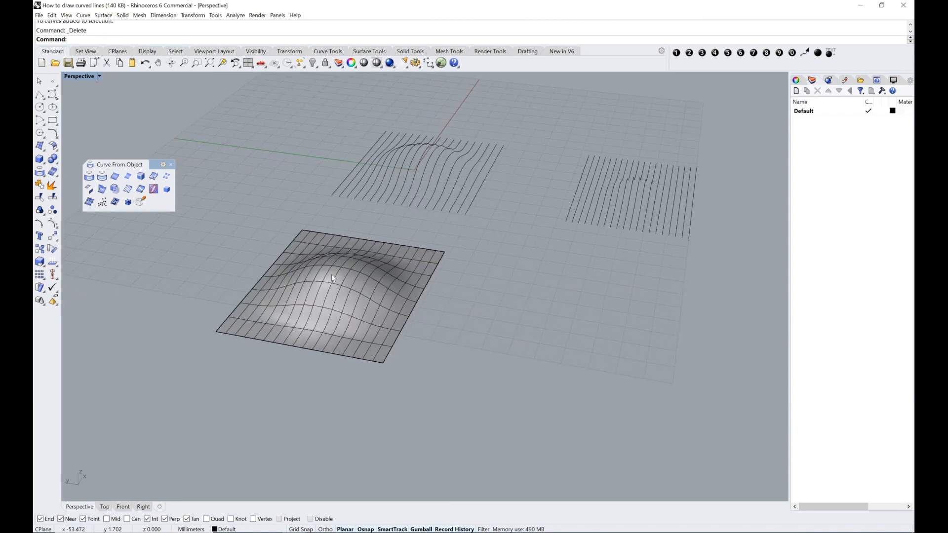
scroll(336, 273, "up", 3)
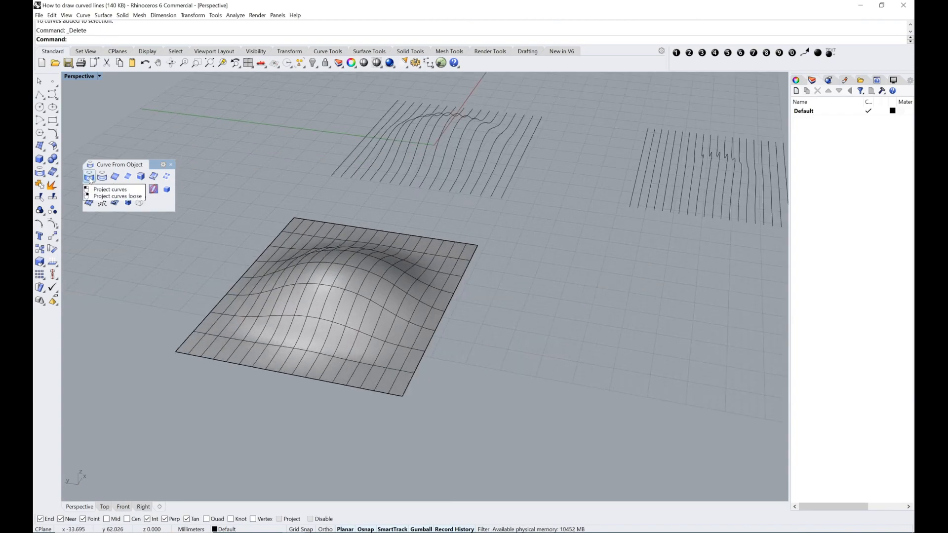
Close the floating Curve From Object set and draw two straight polylines along the lofted surface's left and front edges
left_click(171, 165)
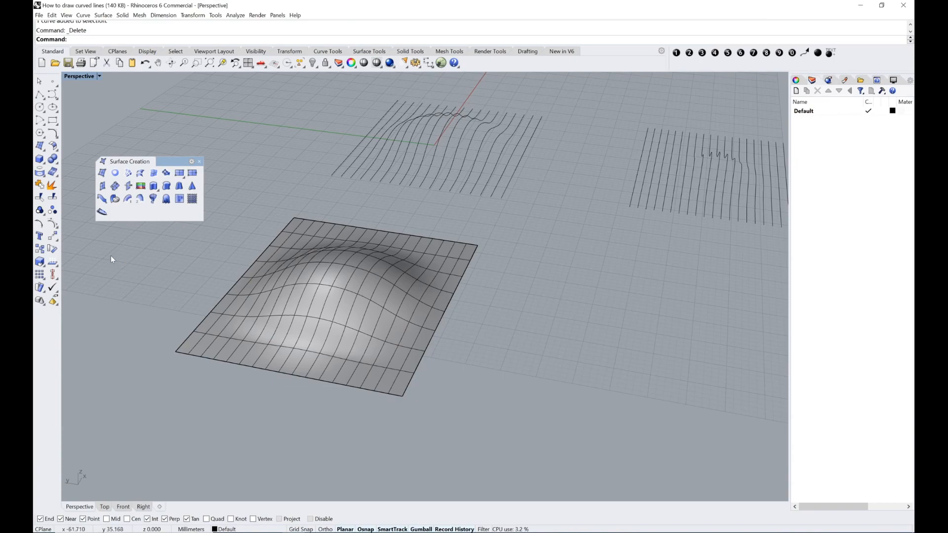
left_click(40, 94)
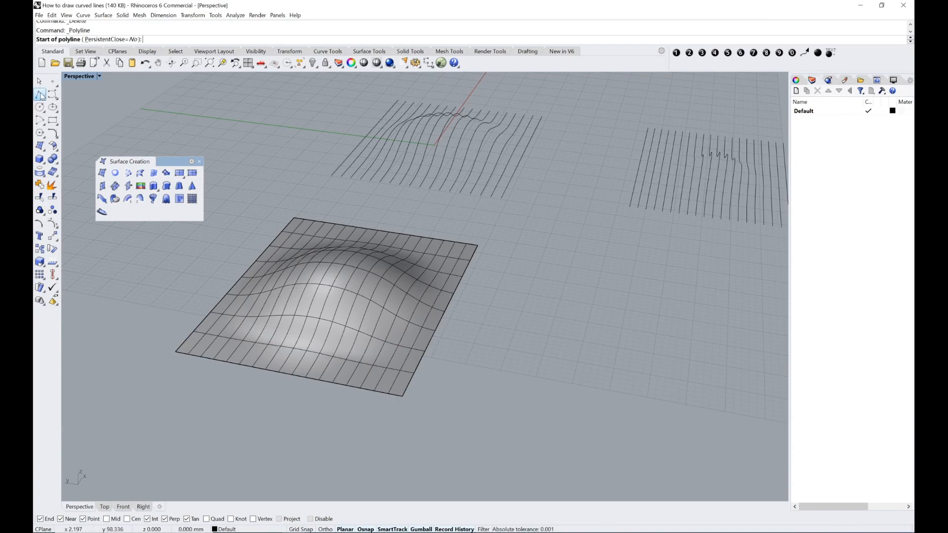
left_click(295, 216)
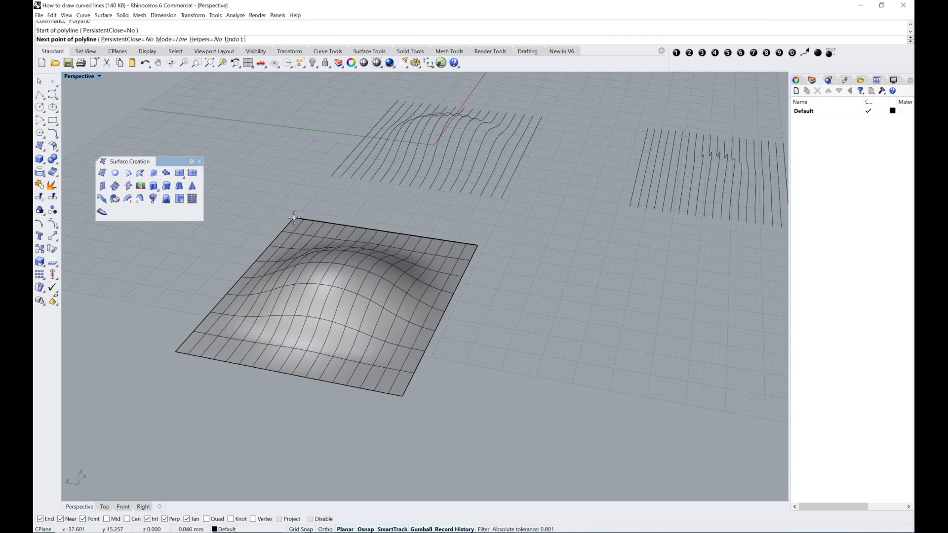
left_click(178, 352)
key("Return")
key("Return")
left_click(177, 351)
left_click(403, 396)
key("Return")
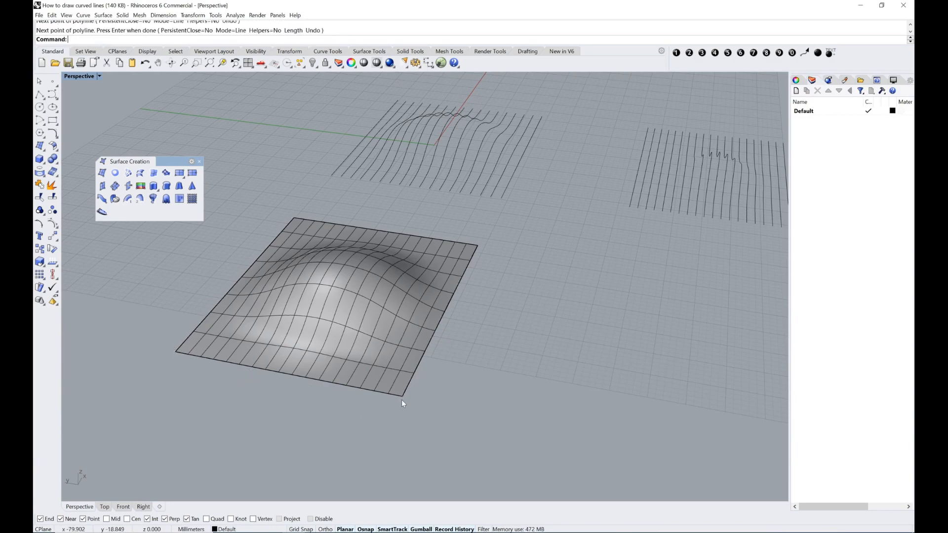
Hide the lofted surface and array the left edge line along the front edge line with a distance of 2 between items
left_click(345, 258)
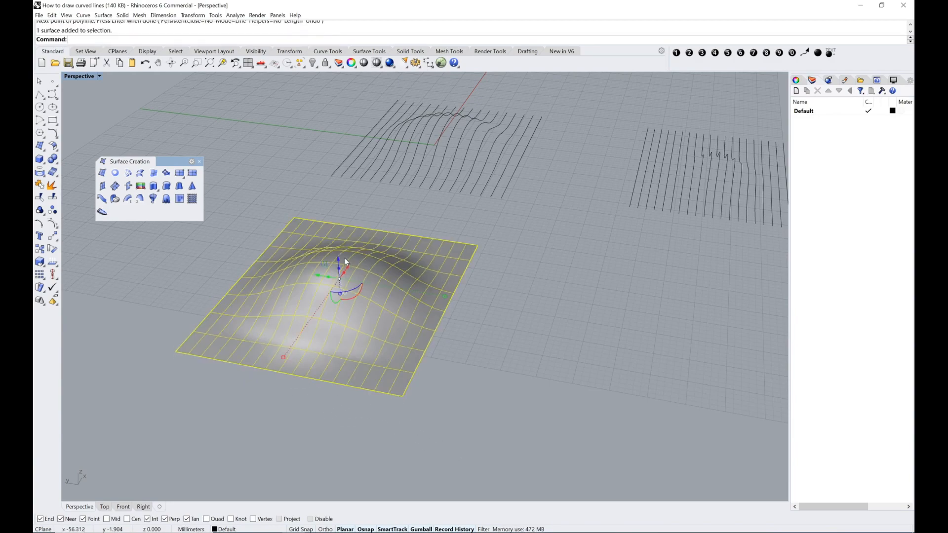
left_click(313, 63)
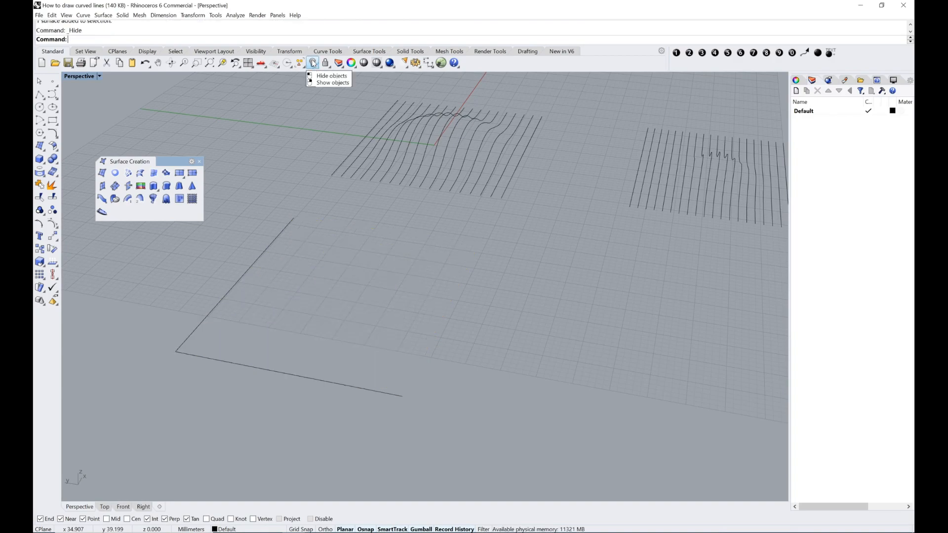
left_click(243, 275)
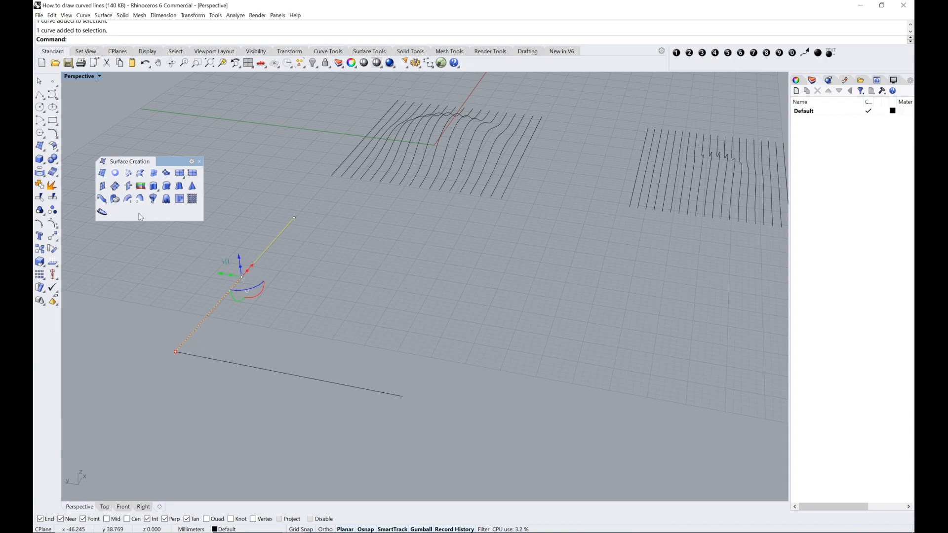
left_click(51, 279)
left_click_drag(50, 279, 89, 251)
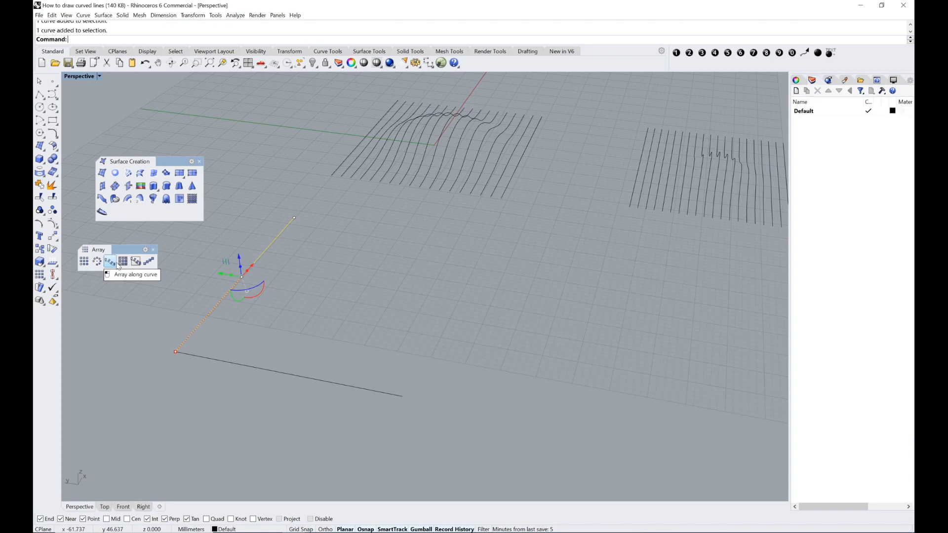
left_click(119, 266)
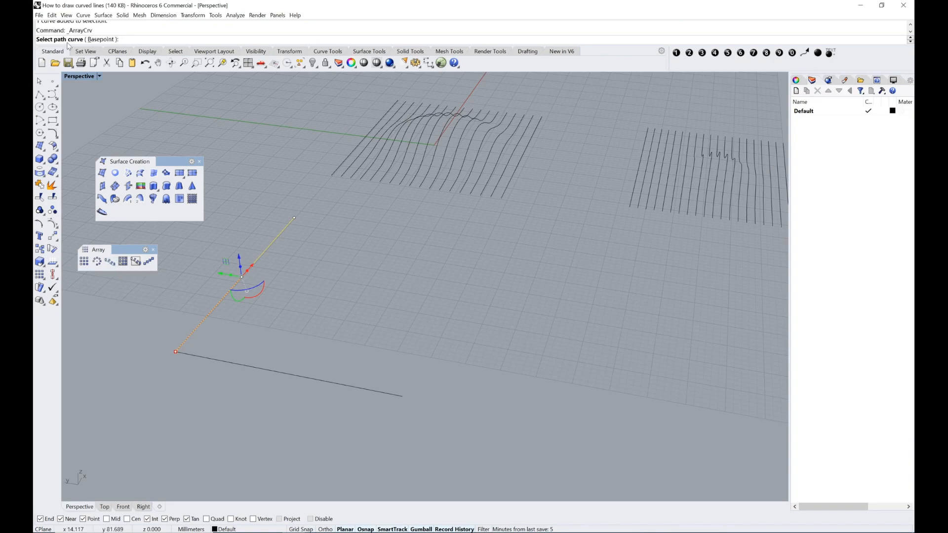
left_click(259, 370)
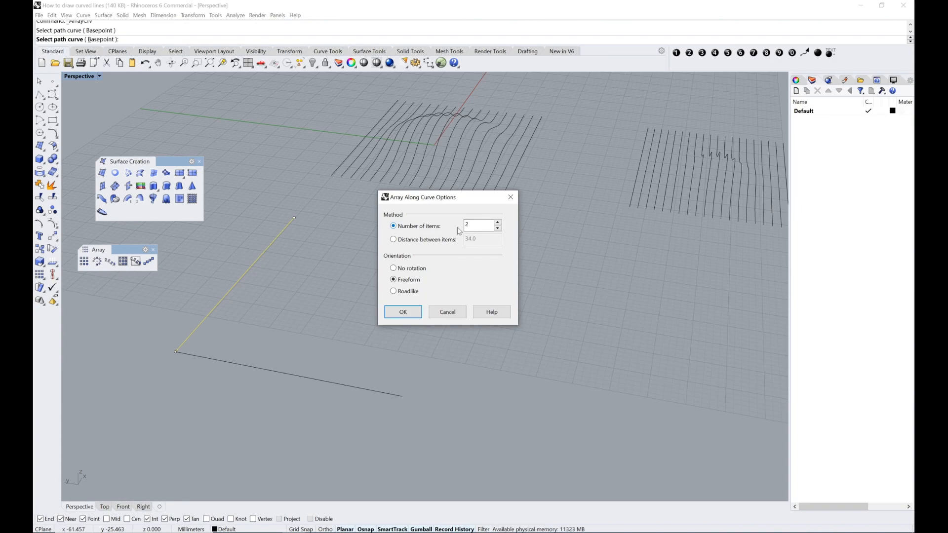
left_click(407, 242)
left_click(470, 238)
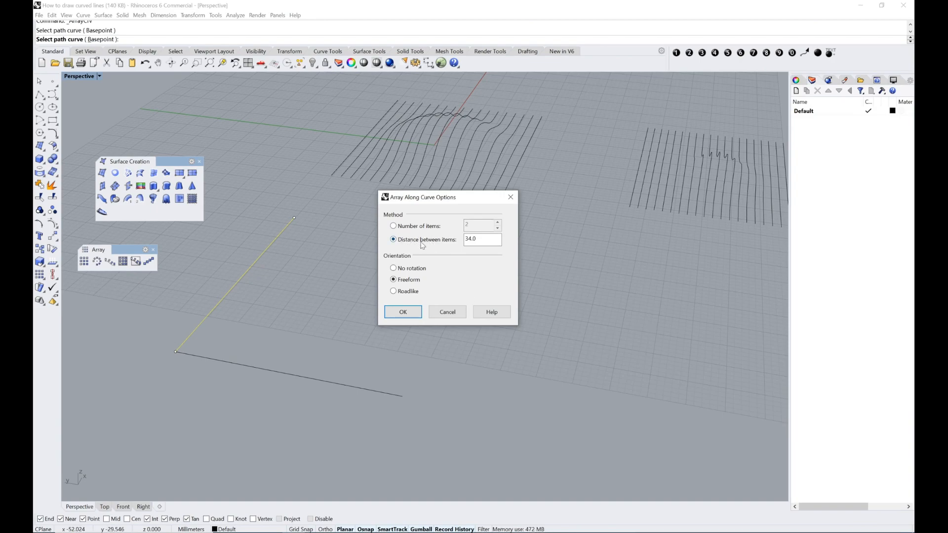
double_click(488, 238)
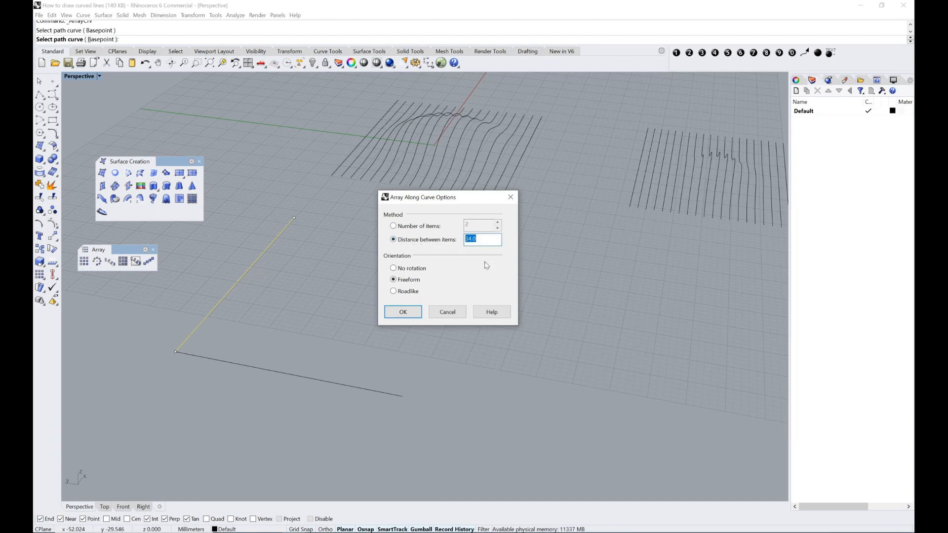
type("2")
left_click(417, 315)
Delete the front edge line that served as the array path and accept the history break
left_click(384, 392)
key("Delete")
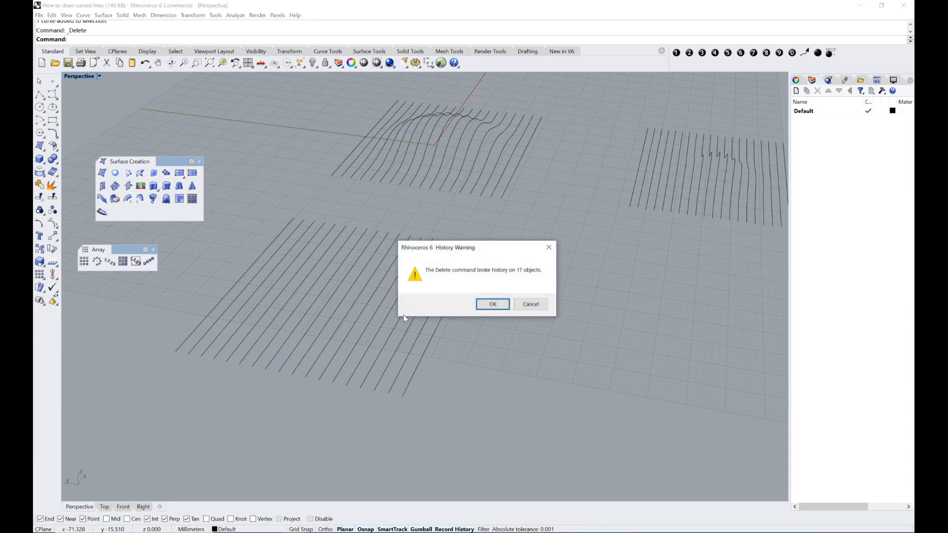
key("Return")
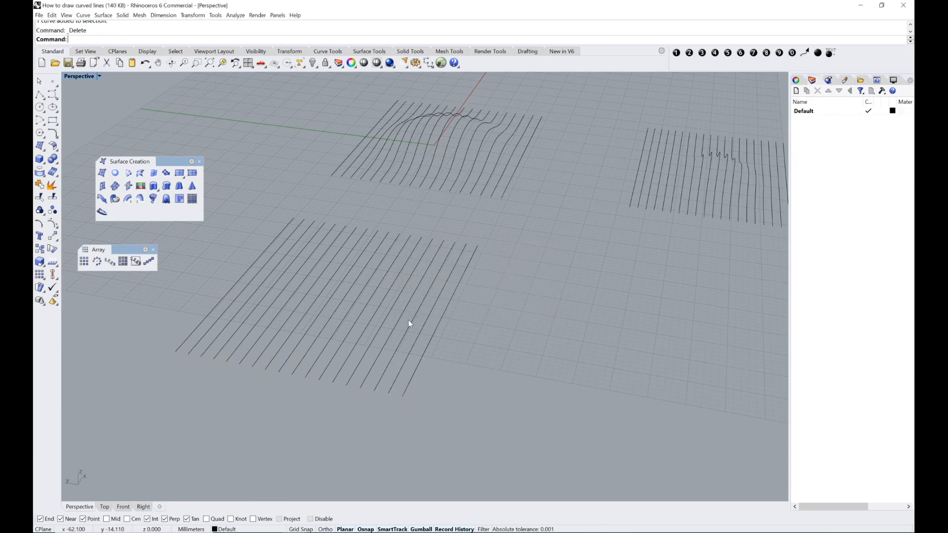
Show the hidden objects and select only the arrayed straight lines, leaving the lofted surface out of the selection
right_click(316, 64)
left_click(374, 273)
right_click_drag(239, 228, 360, 243)
scroll(286, 245, "down", 4)
left_click(267, 248)
left_click_drag(256, 214, 490, 315)
scroll(431, 272, "up", 3)
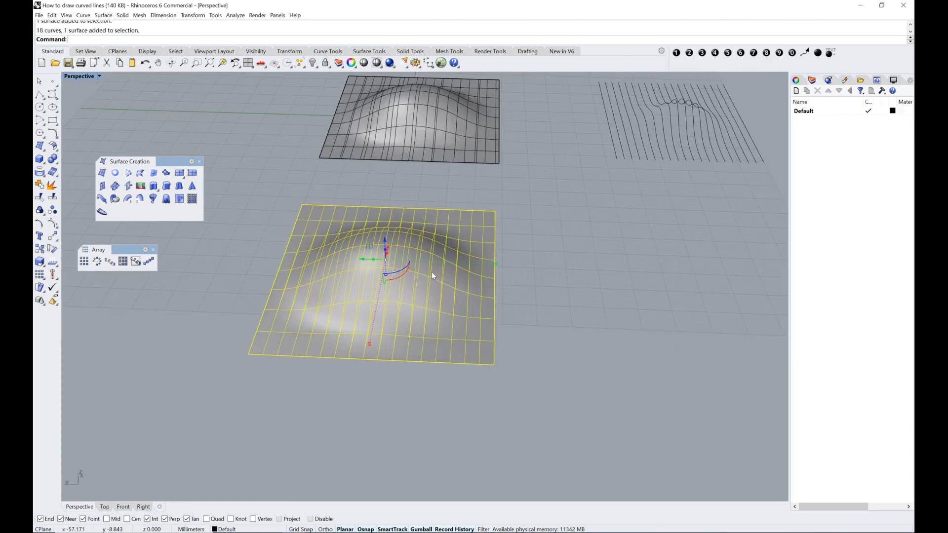
left_click(476, 230, "ctrl")
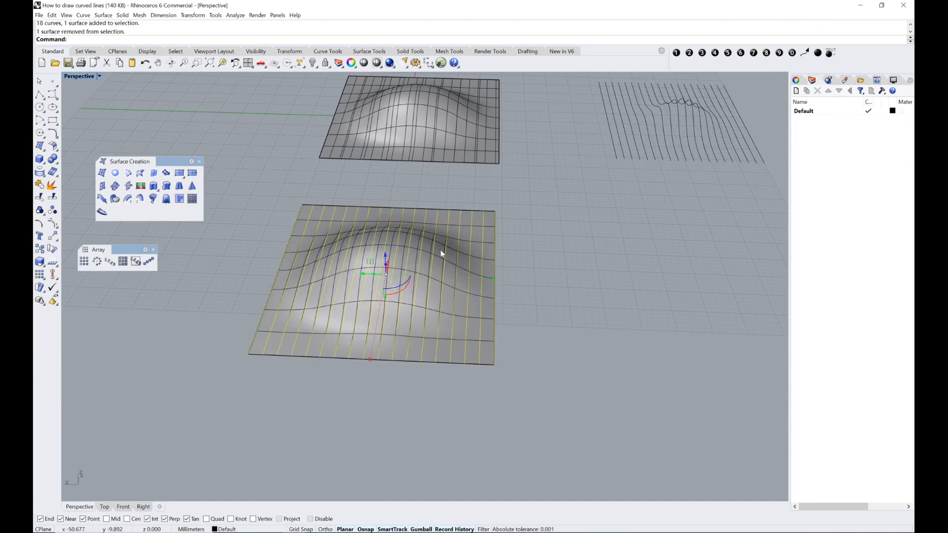
Project the selected straight lines onto the lofted surface in the CPlaneZ direction, keeping the input lines
right_click_drag(526, 244, 486, 226)
scroll(485, 268, "up", 2)
right_click_drag(406, 263, 431, 275)
right_click_drag(330, 241, 376, 238)
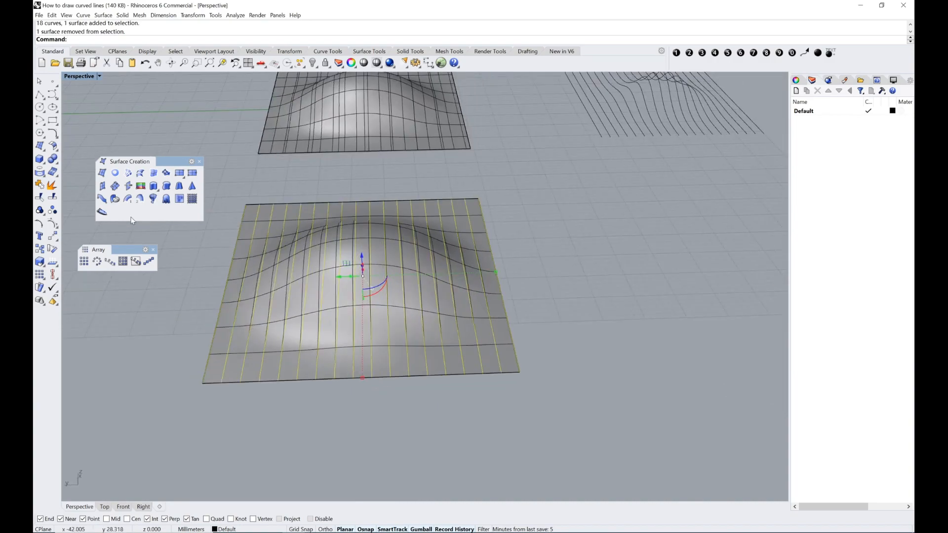
left_click(42, 172)
right_click_drag(620, 292, 378, 249)
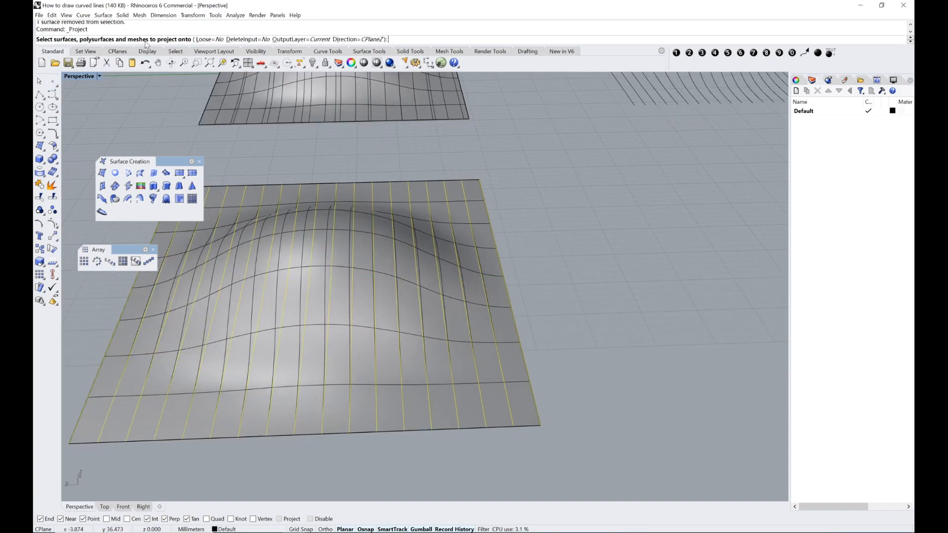
right_click_drag(556, 246, 457, 138)
left_click(449, 133)
key("Return")
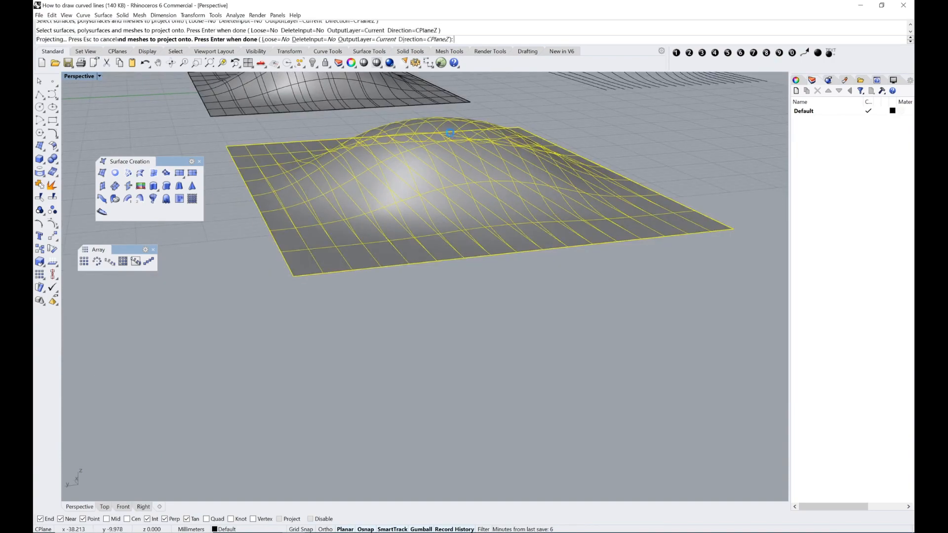
right_click_drag(560, 151, 499, 232)
scroll(548, 177, "down", 6)
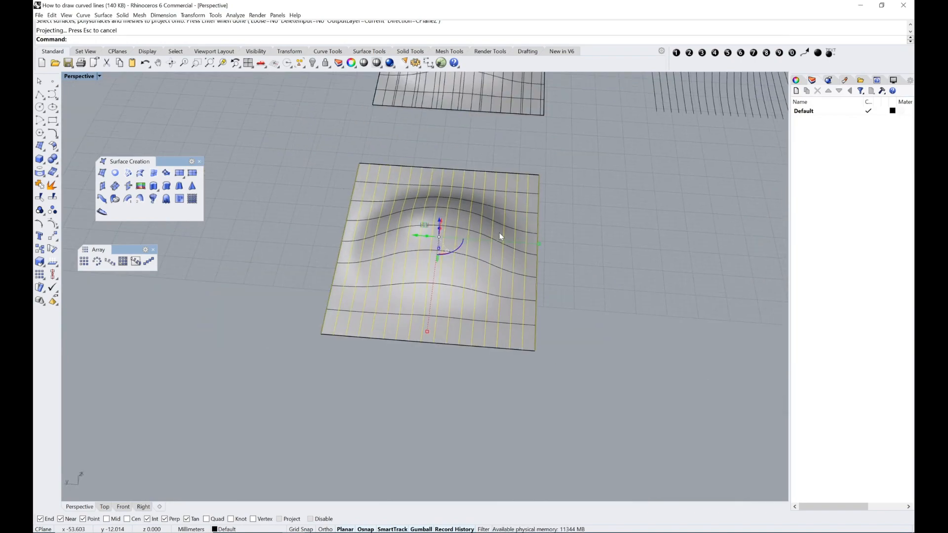
Try to move the lofted surface aside, away from the projected curves and the straight lines beneath it
right_click(500, 232)
left_click(564, 187)
scroll(517, 225, "up", 6)
left_click(517, 225)
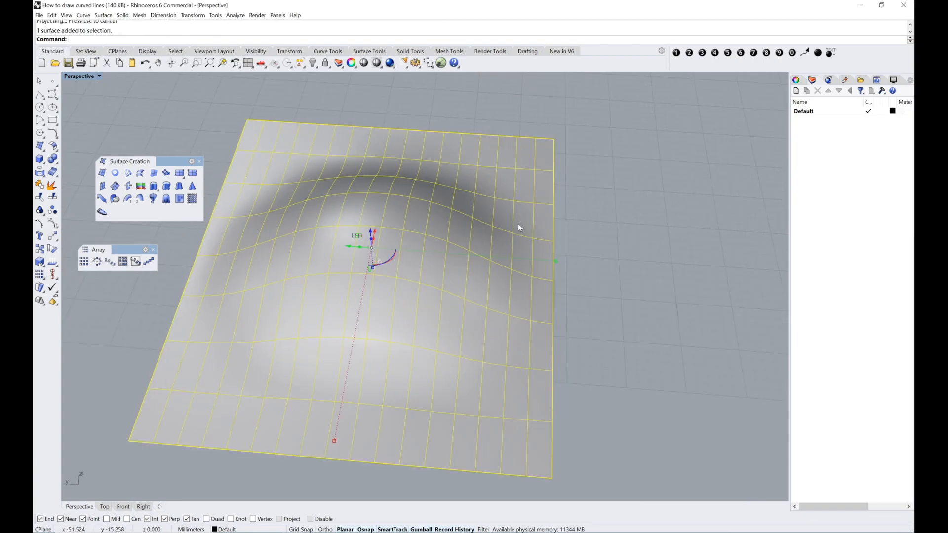
scroll(517, 224, "down", 8)
left_click_drag(428, 239, 238, 212)
right_click_drag(368, 286, 393, 340, "shift")
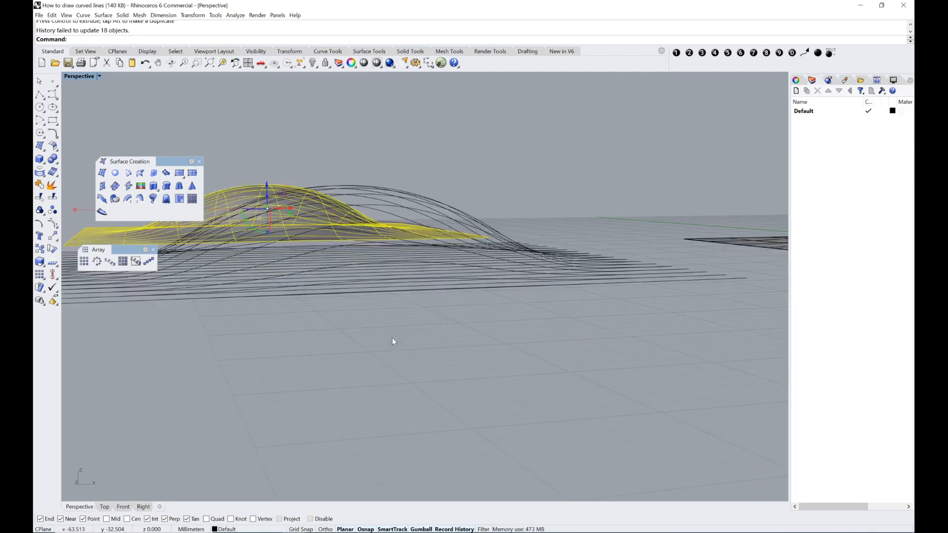
key("Escape")
left_click(366, 274)
right_click_drag(366, 275, 626, 300)
scroll(625, 297, "down", 3)
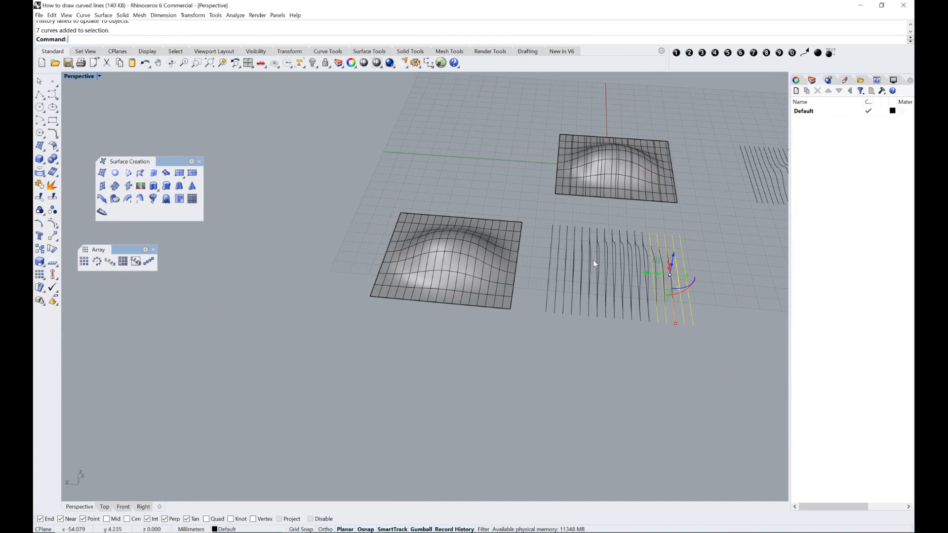
Undo the move of the lofted surface and the projection of the straight lines onto it
key("ctrl+z")
right_click_drag(726, 212, 591, 224, "shift")
left_click(591, 225)
left_click(491, 284)
scroll(491, 285, "up", 6)
key("ctrl+z")
key("Escape")
Hide the front lofted surface and select all the arrayed straight lines
left_click(507, 275)
left_click(314, 63)
scroll(603, 242, "down", 4)
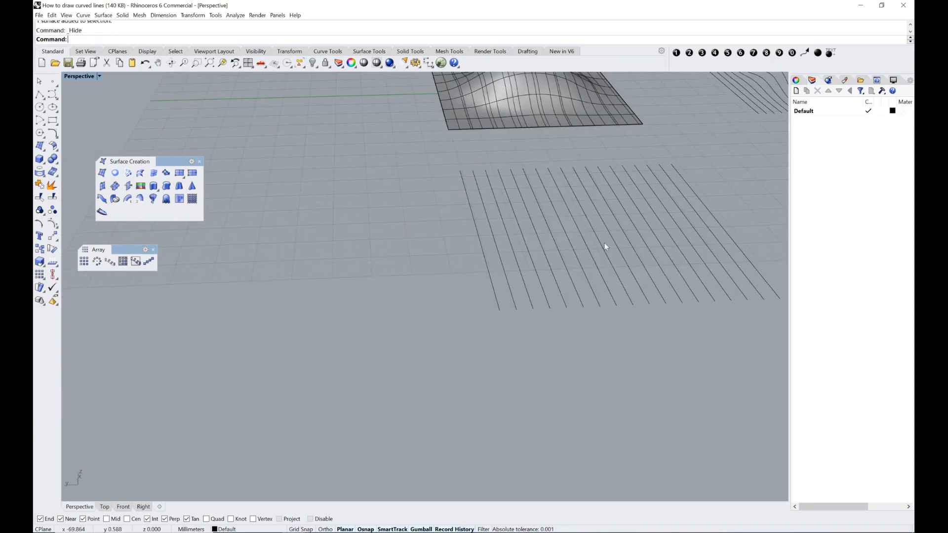
left_click_drag(445, 161, 698, 337)
left_click_drag(428, 131, 740, 314)
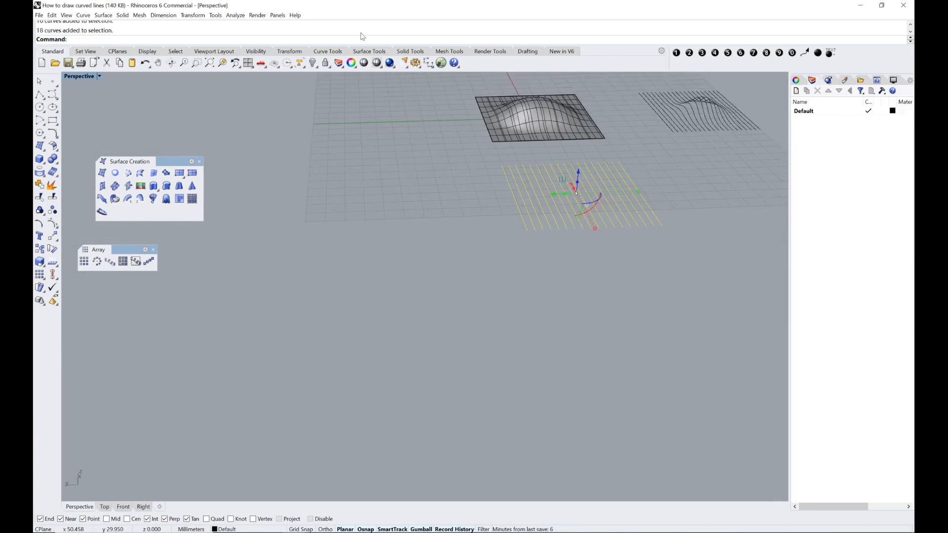
Show the hidden surface and project the selected lines onto it in the CPlaneZ direction with DeleteInput set to Yes
right_click(313, 63)
right_click_drag(677, 180, 429, 270)
scroll(602, 184, "up", 5)
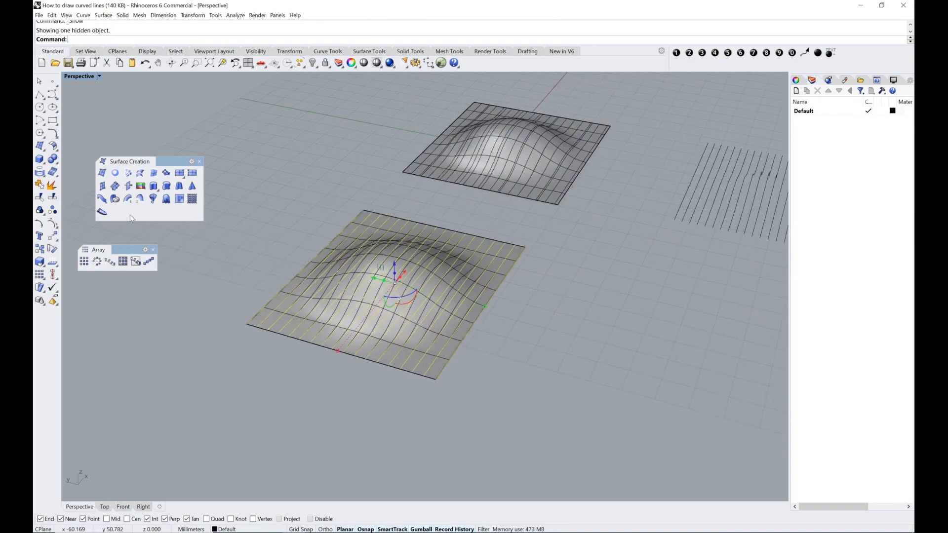
left_click(53, 173)
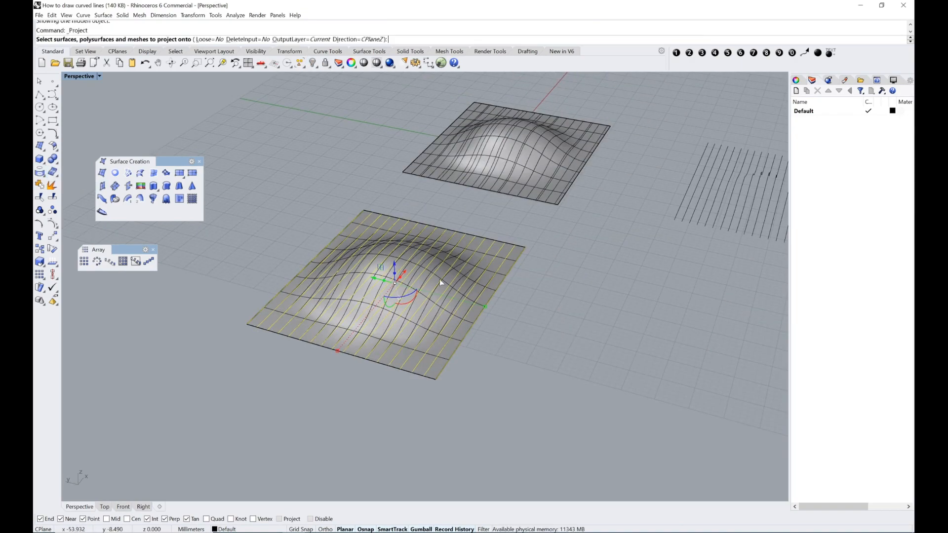
left_click(423, 275)
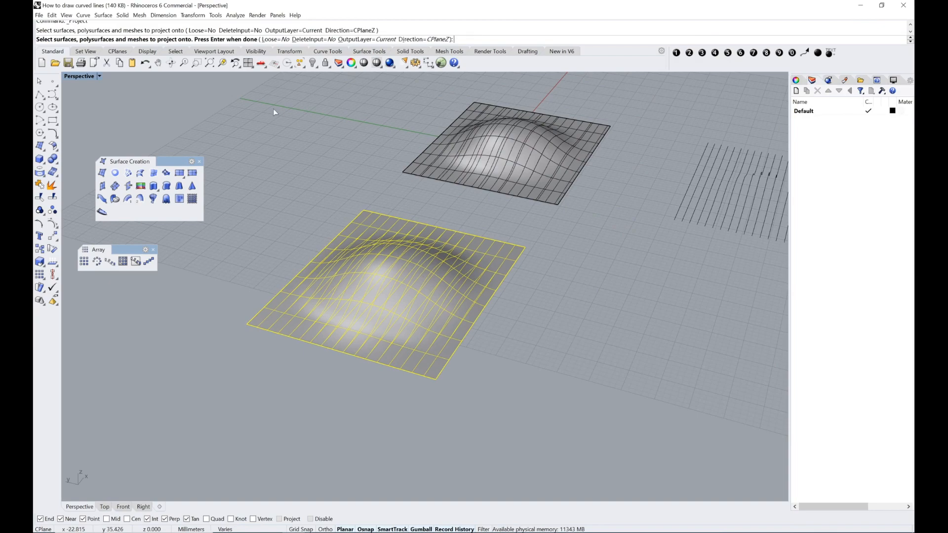
left_click(316, 40)
key("Return")
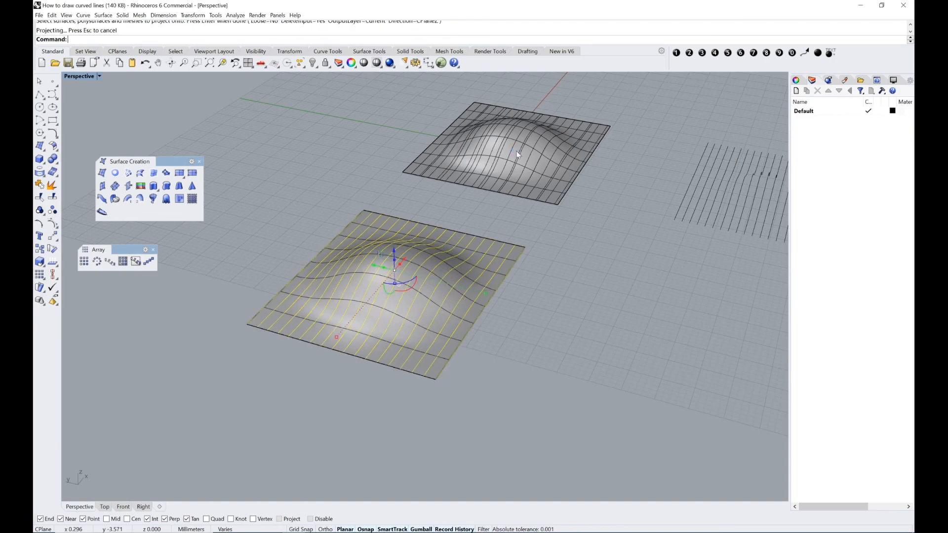
Hide the front lofted surface, leaving only the projected curves
key("Escape")
left_click(508, 262)
left_click(532, 289)
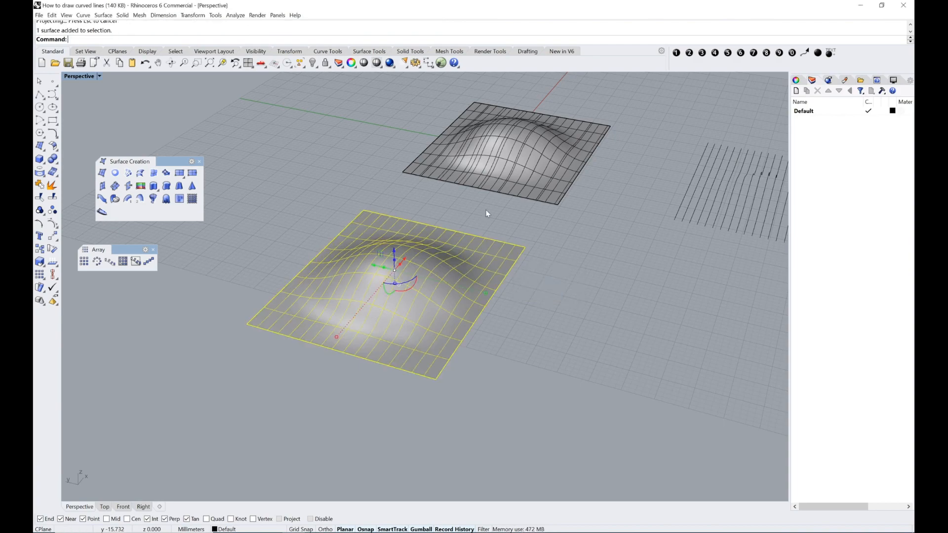
left_click(313, 62)
Examine the projected wavy curves from several angles and compare them with the other surface and curve set
right_click_drag(541, 284, 500, 282)
scroll(443, 264, "up", 3)
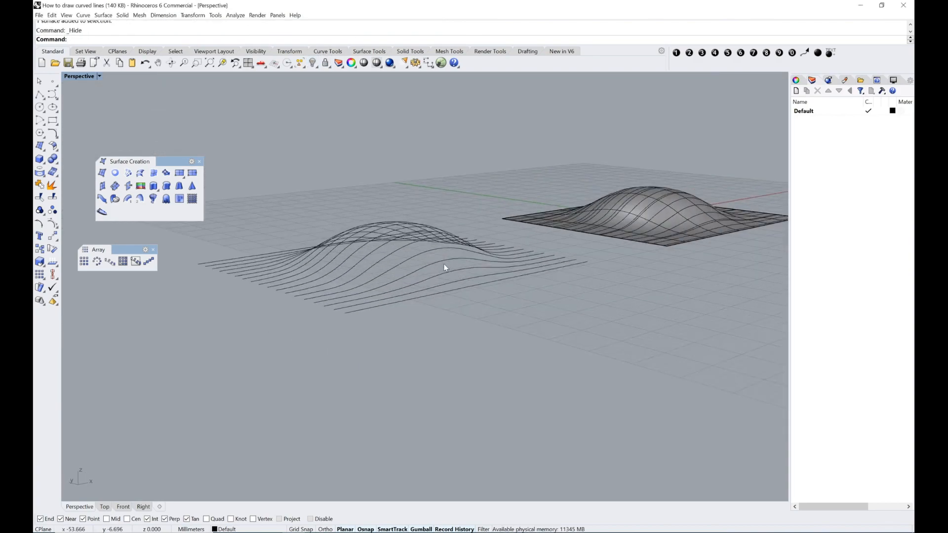
scroll(417, 250, "down", 3)
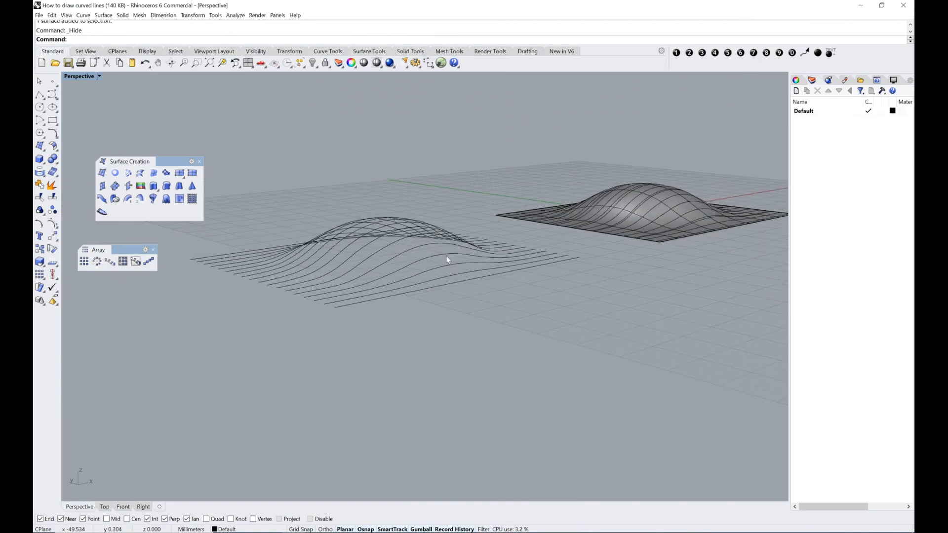
right_click_drag(447, 258, 586, 280)
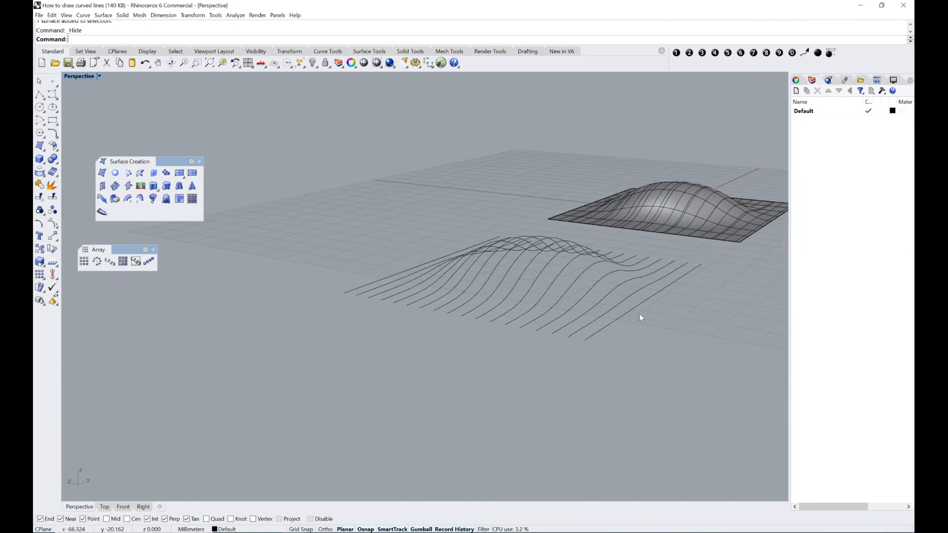
scroll(640, 313, "down", 5)
right_click_drag(645, 310, 506, 316, "shift")
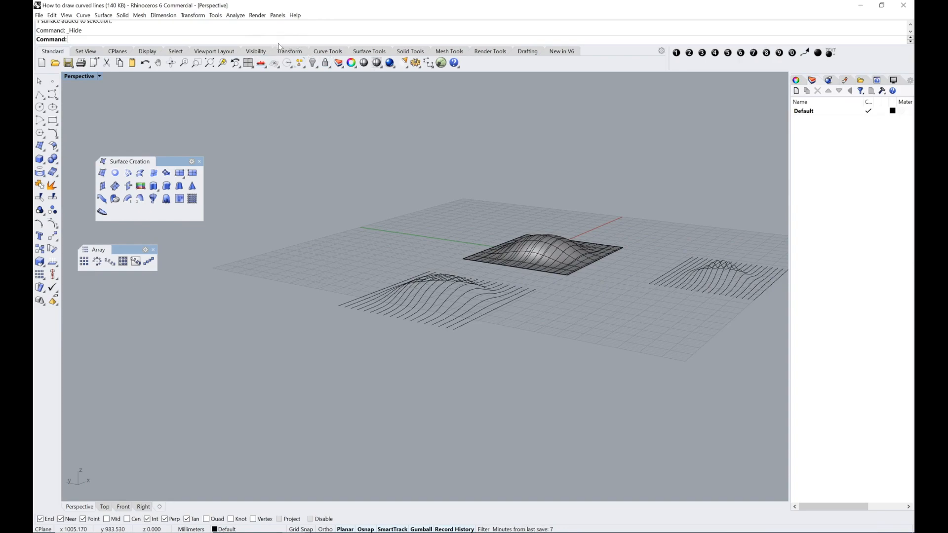
right_click_drag(462, 253, 461, 316)
scroll(372, 354, "up", 5)
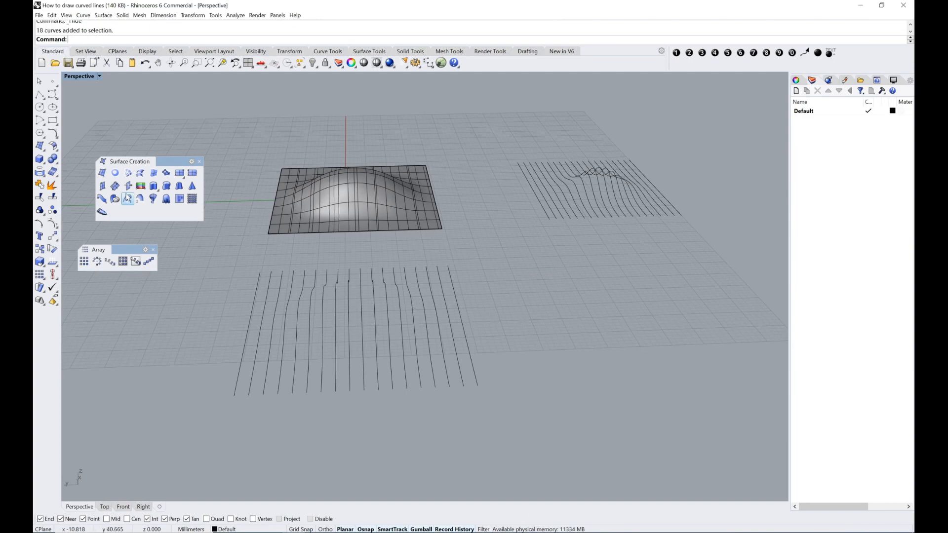
Float the Curve From Object toolbar beside the projected curves and place numbered dot 1 just below it
left_click(45, 181)
left_click_drag(66, 171, 194, 303)
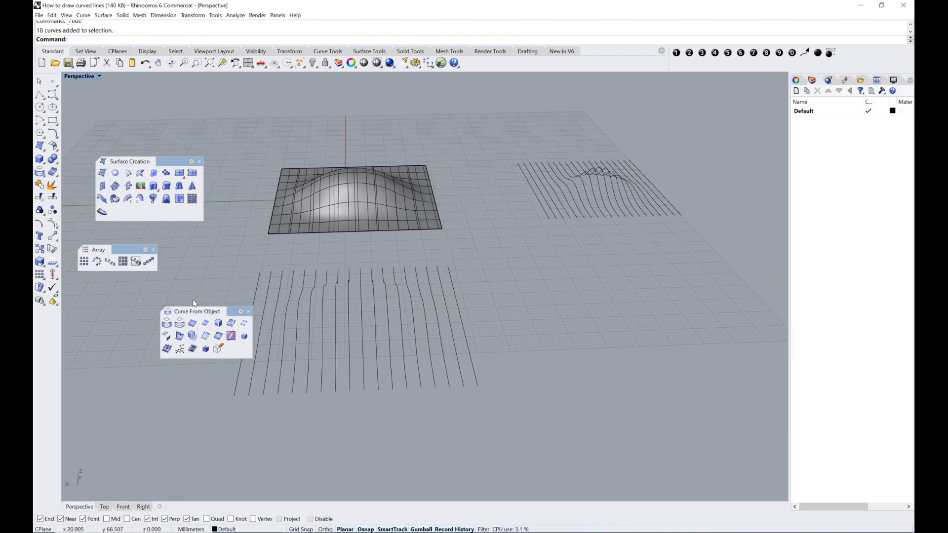
left_click(676, 53)
left_click(204, 365)
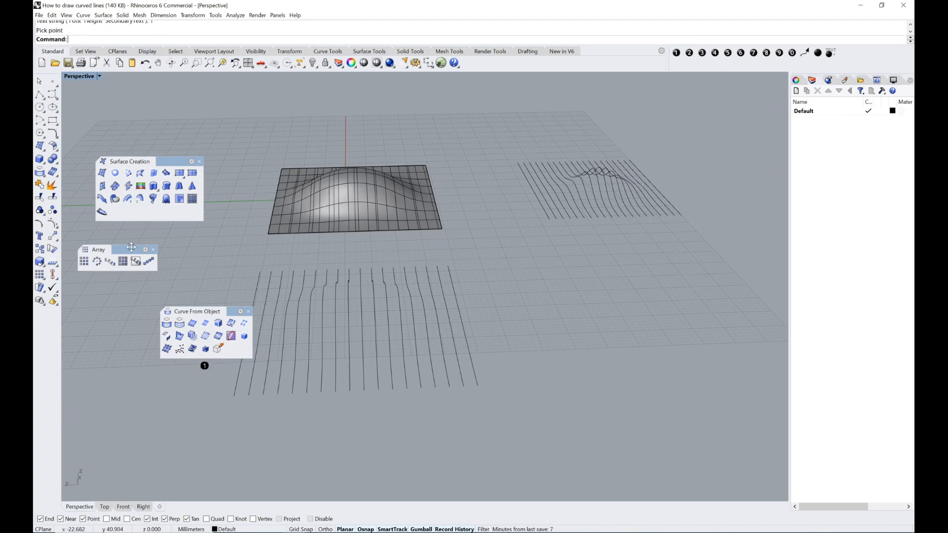
Move the Array toolbar beneath dot 1, label it with dot 2, and place dot 3 beside the first Curve From Object tool
left_click_drag(130, 248, 208, 391)
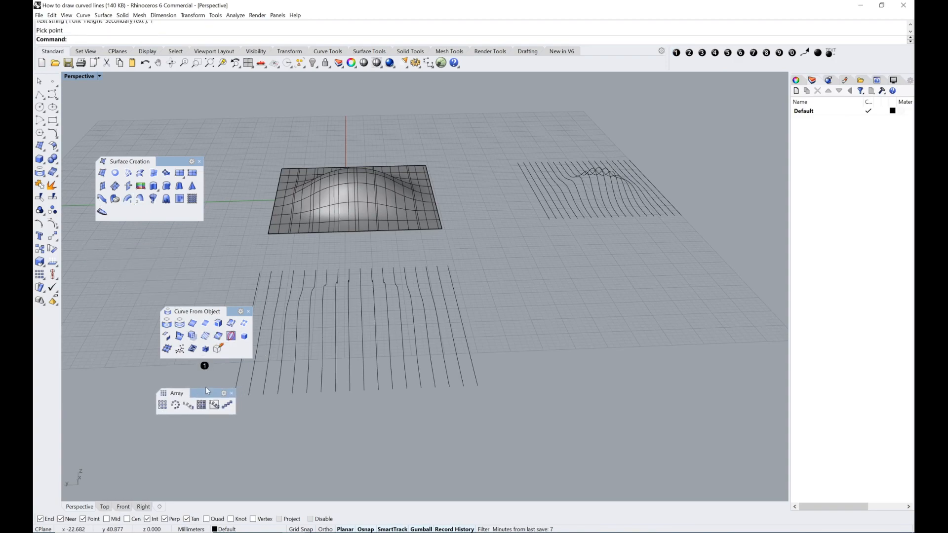
left_click(689, 53)
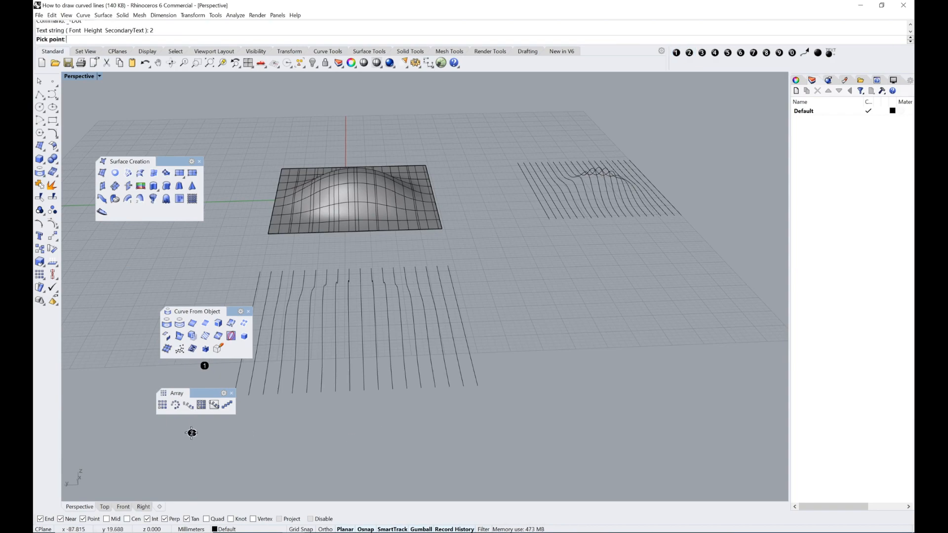
left_click(187, 423)
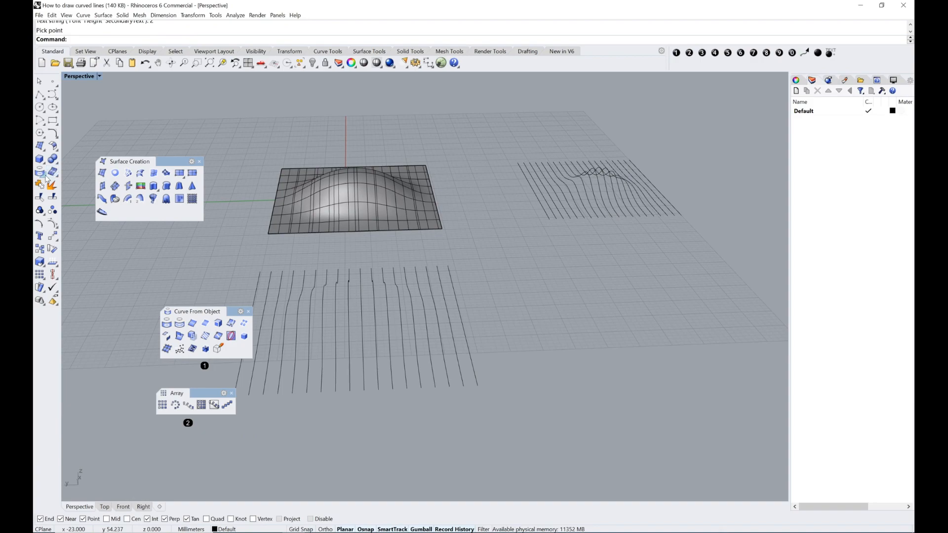
left_click(702, 52)
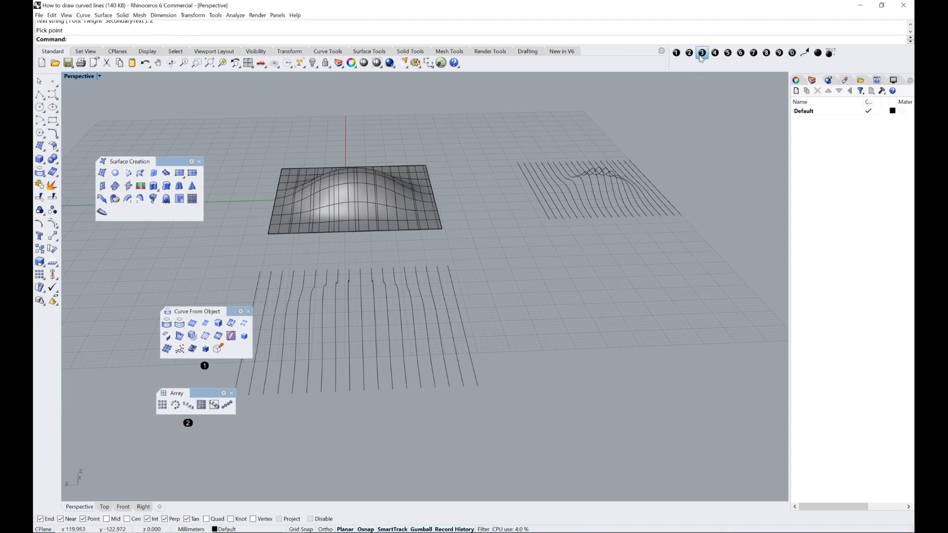
left_click(154, 327)
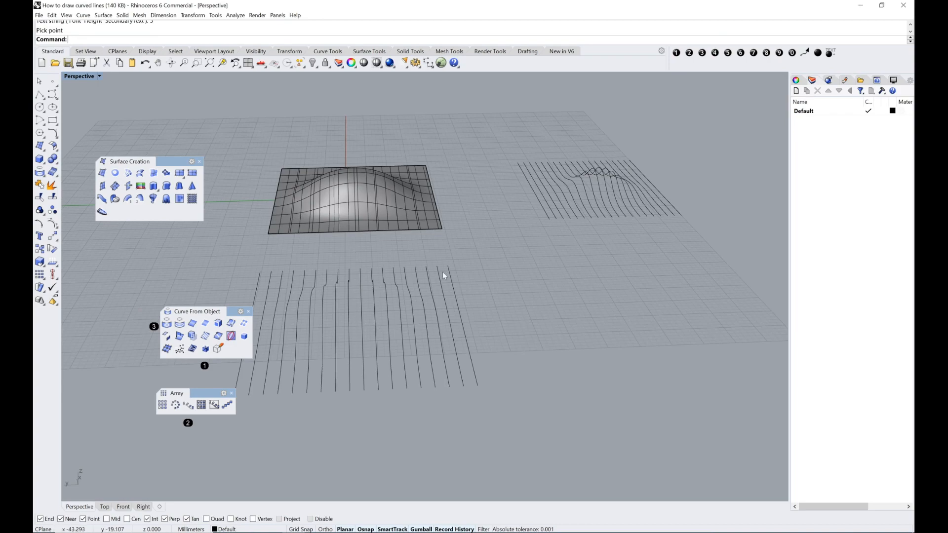